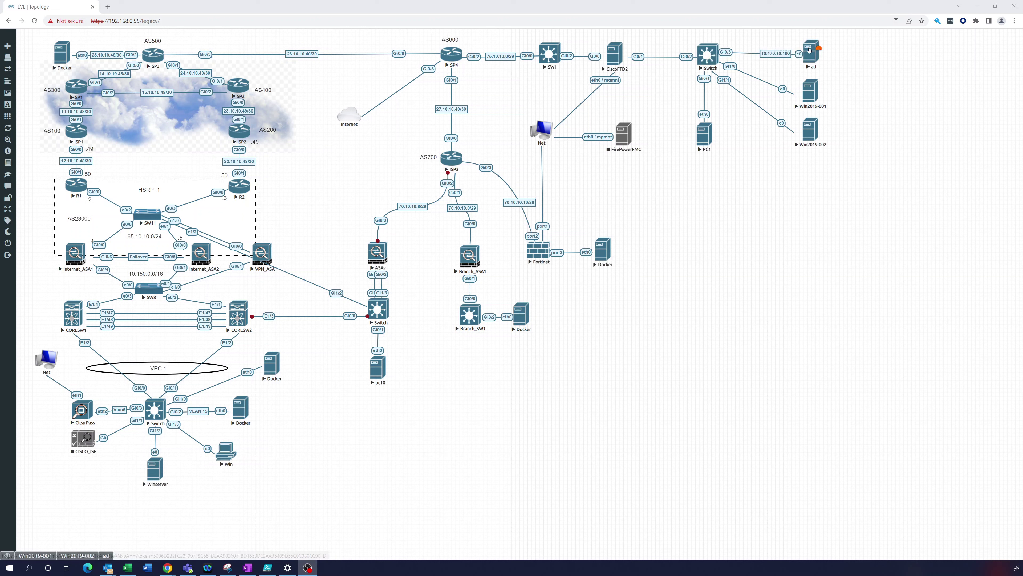
- Open the console of the ad server and expand the lab domain in Active Directory Users and Computers
left_click(809, 50)
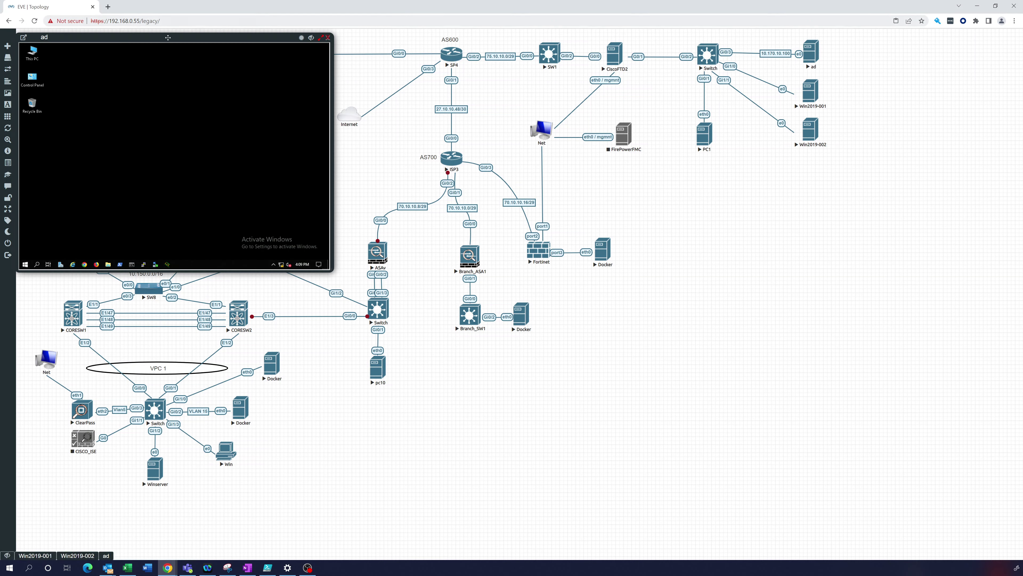
left_click_drag(208, 38, 378, 75)
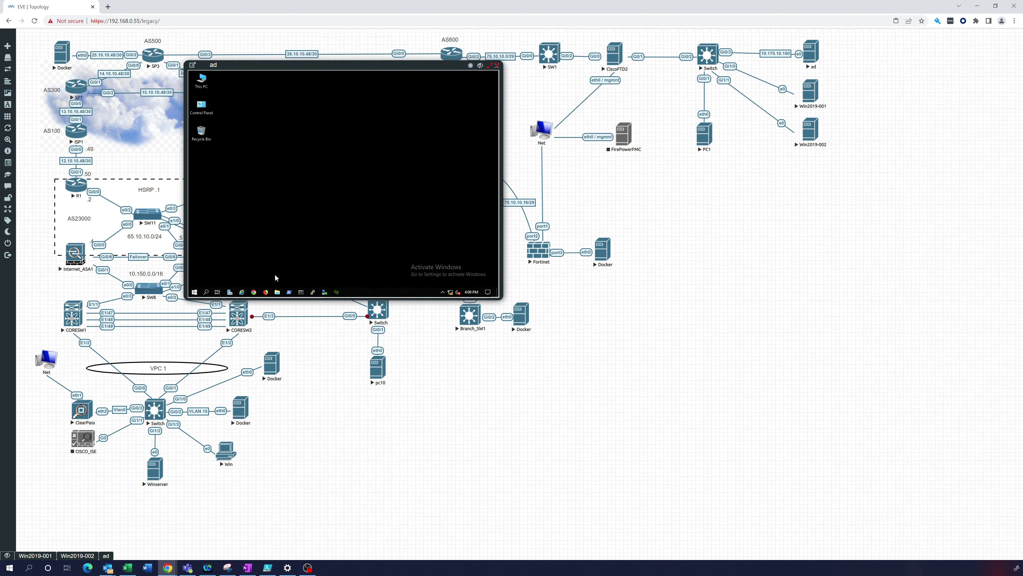
left_click(194, 293)
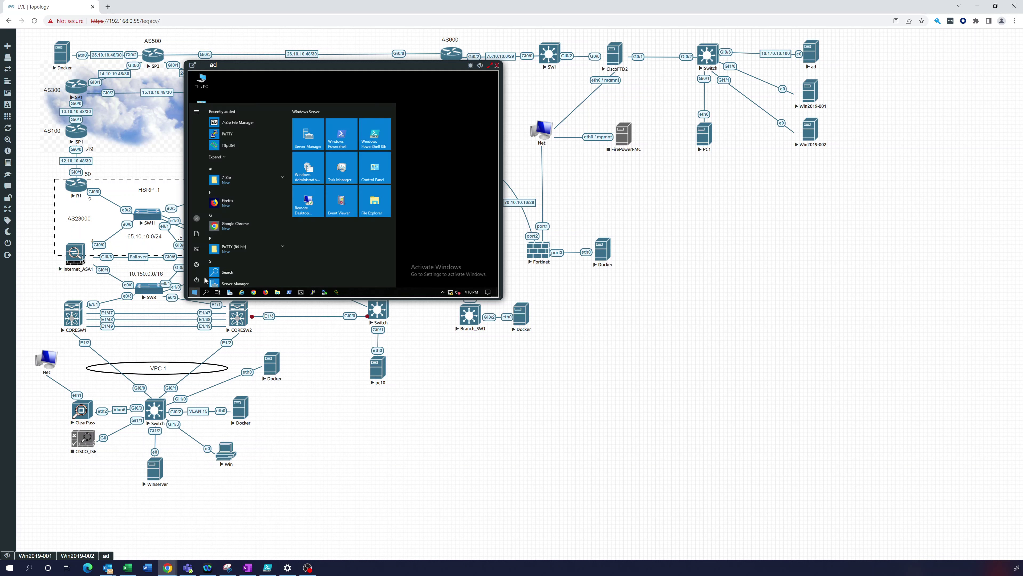
left_click(255, 239)
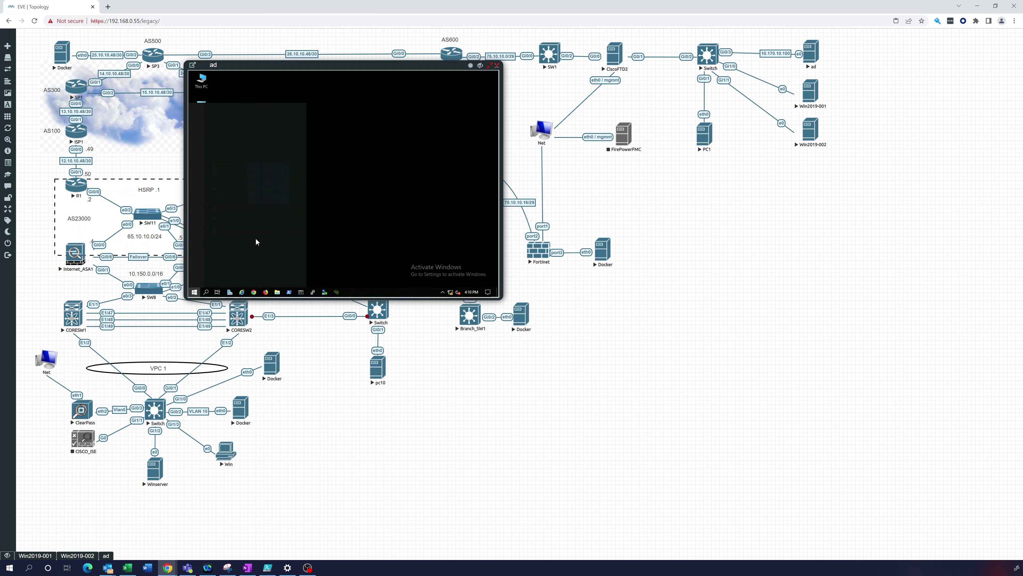
type("active")
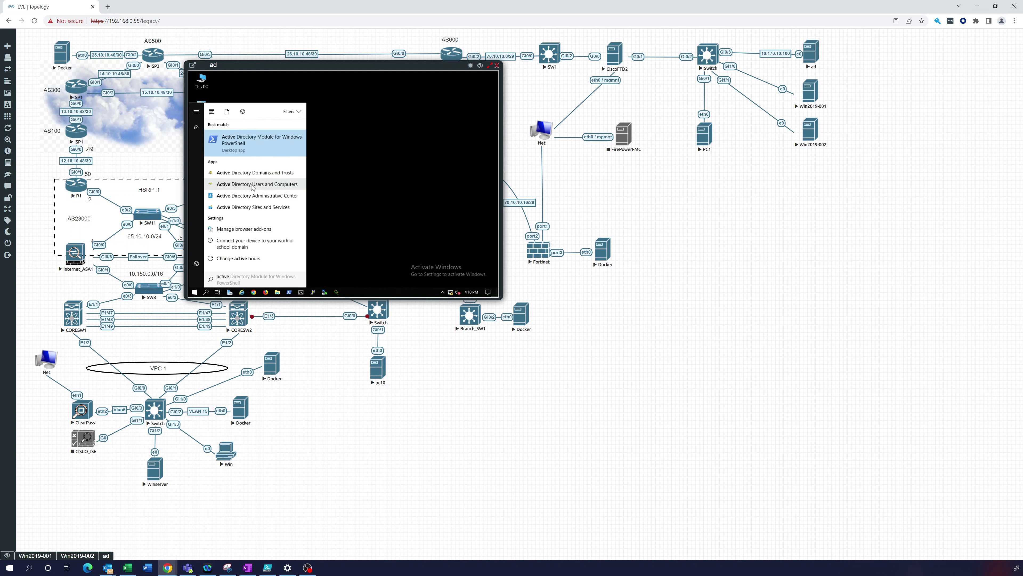
left_click(251, 184)
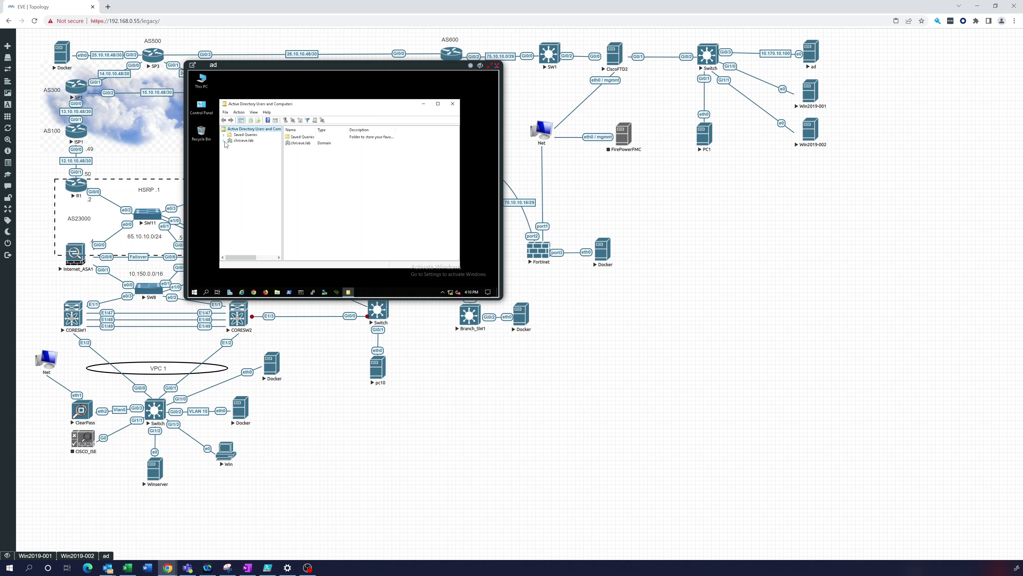
left_click(224, 141)
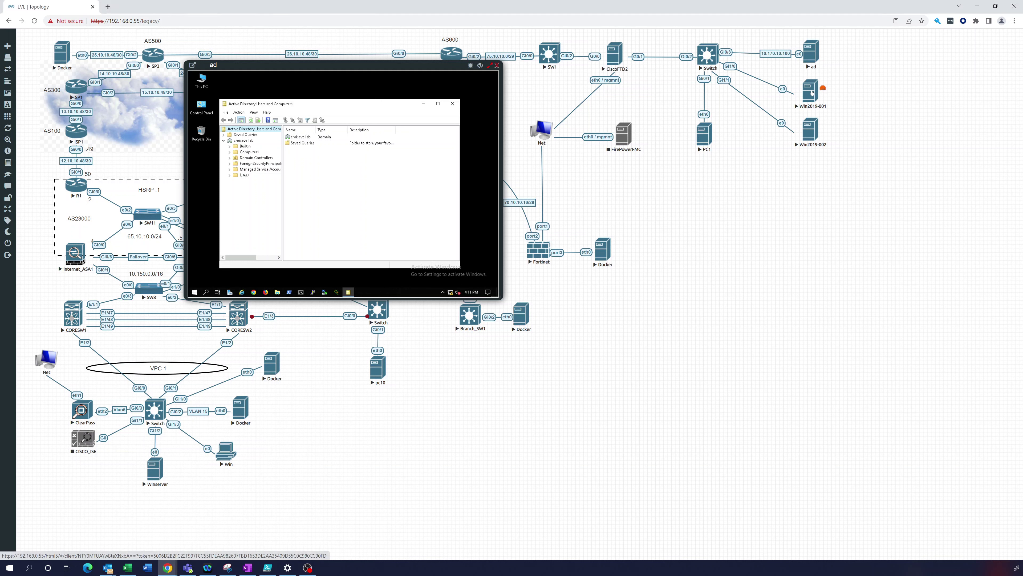
- Open the Win2019-001 console and review the Local Server properties in a maximized Server Manager
left_click(812, 93)
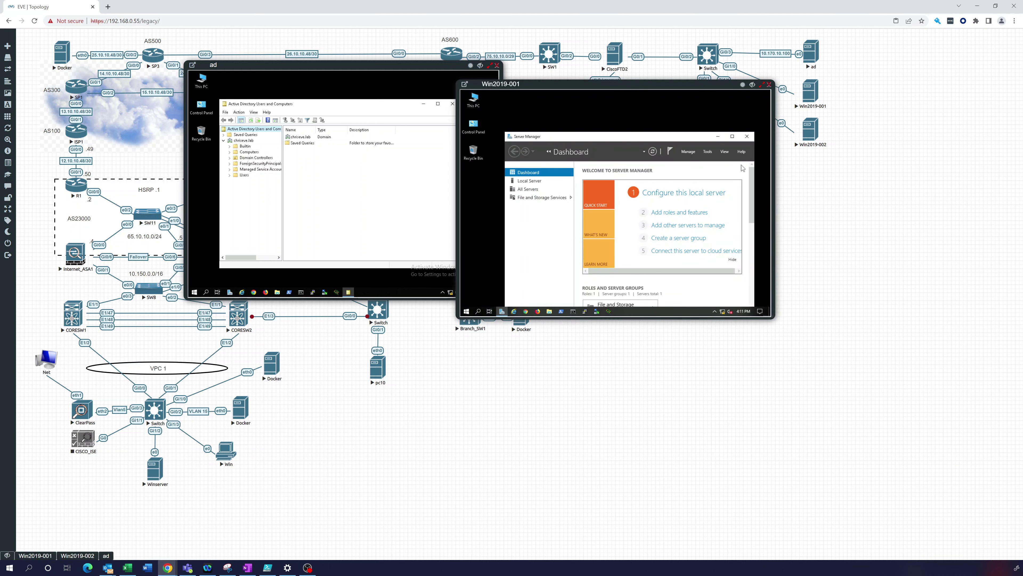
left_click(532, 182)
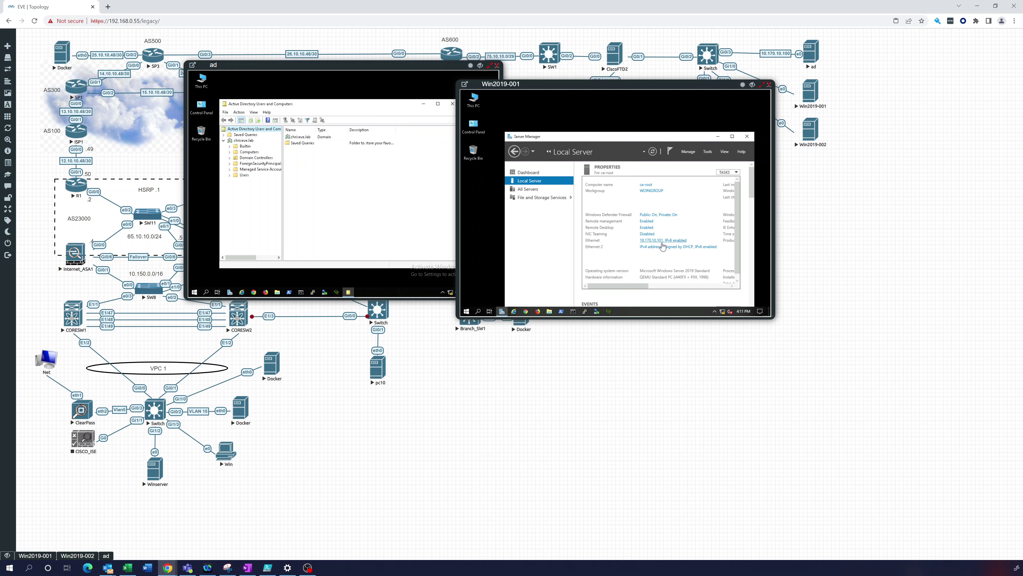
double_click(701, 139)
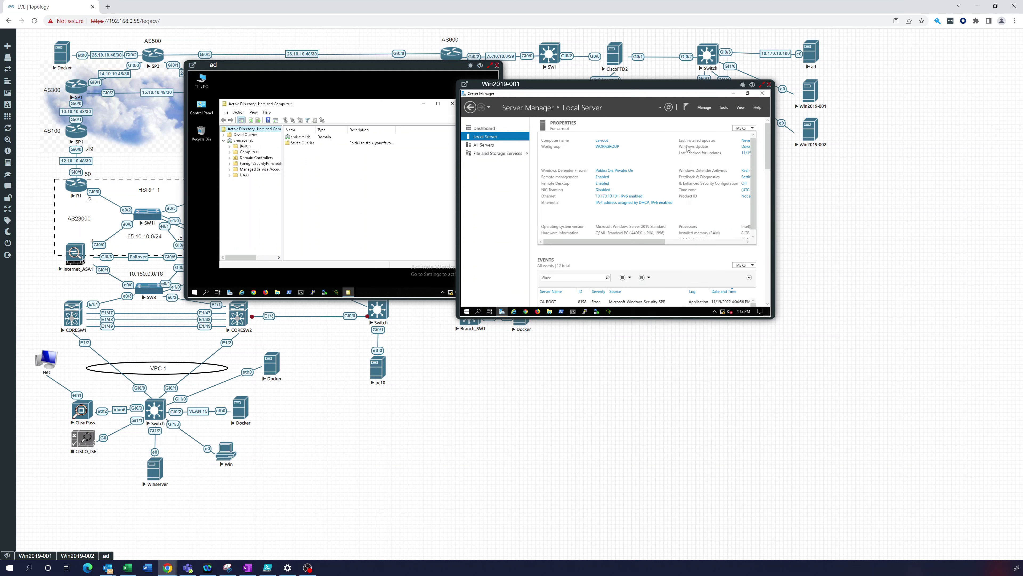
- Start adding roles and features from the dashboard, using a role-based installation on the ca-root server
left_click(490, 128)
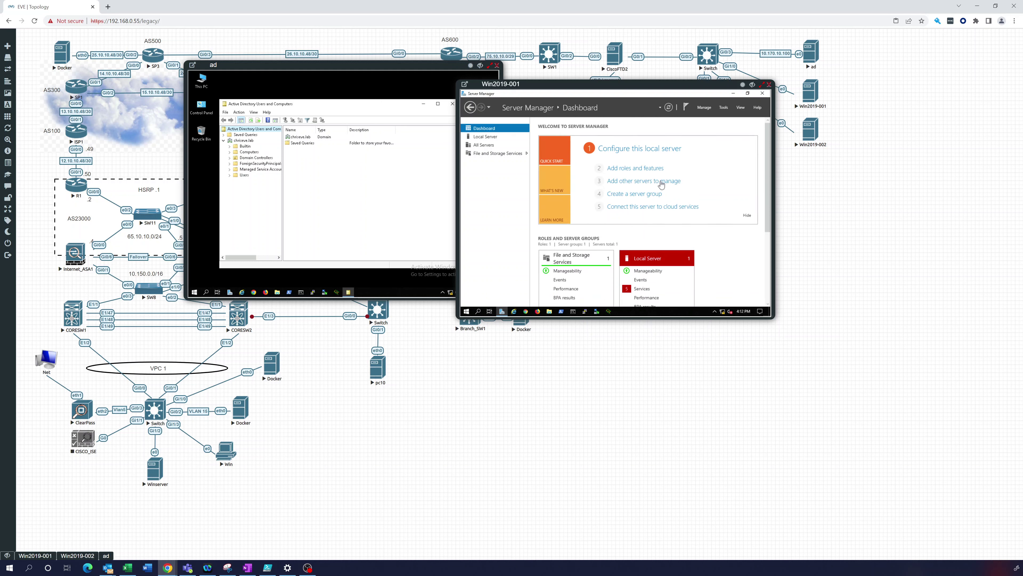
left_click(640, 171)
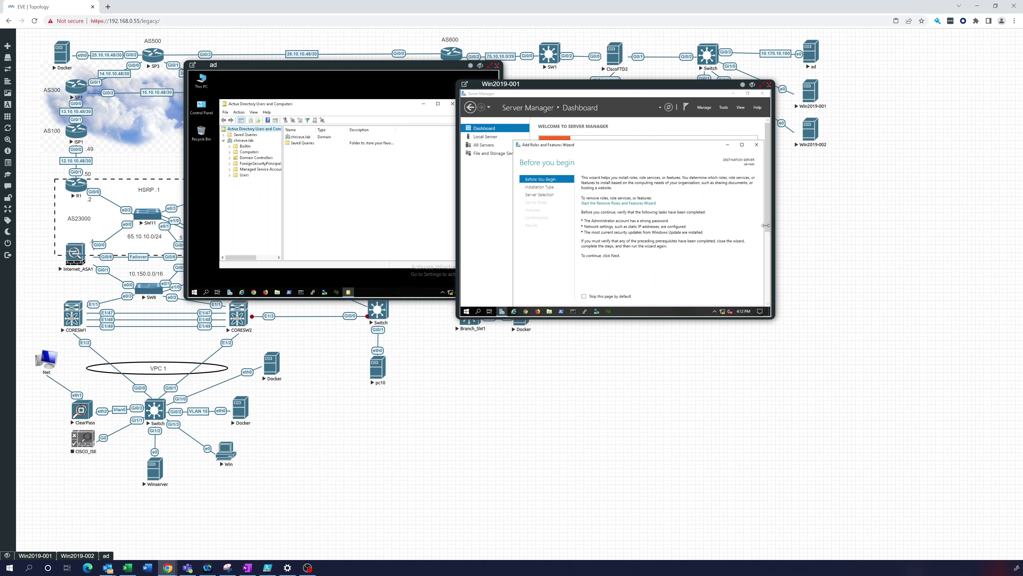
double_click(712, 145)
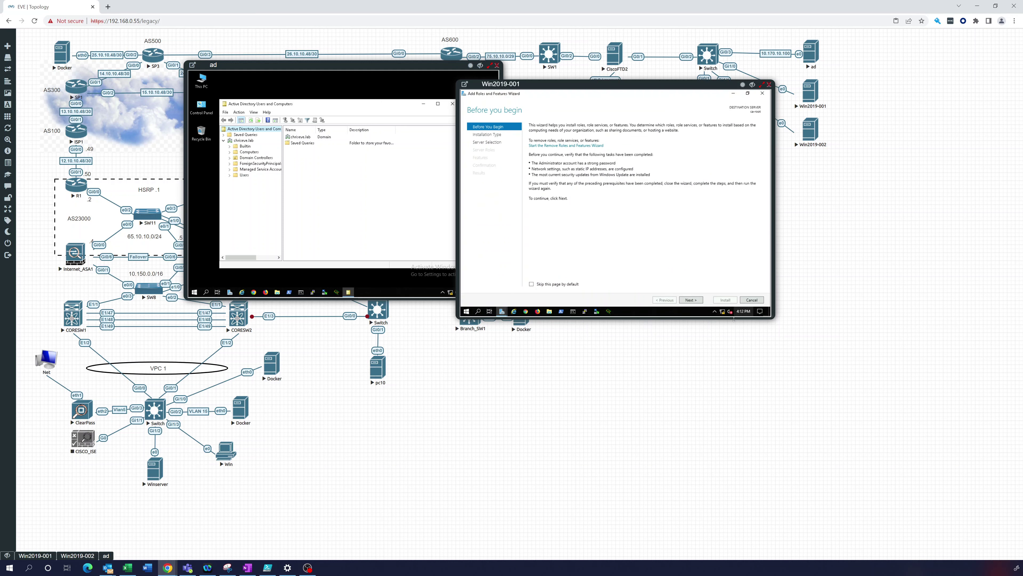
left_click(696, 300)
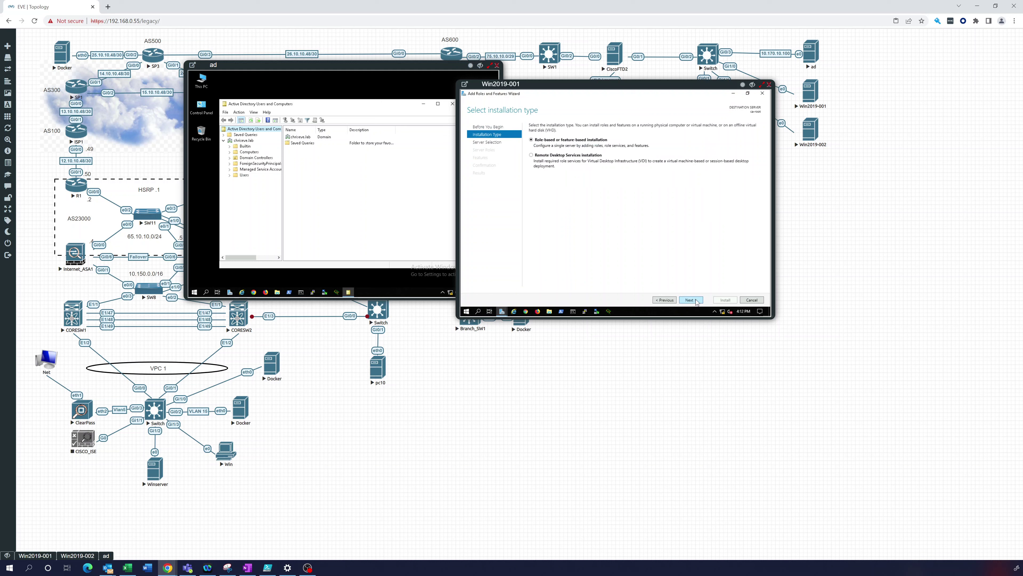
left_click(696, 300)
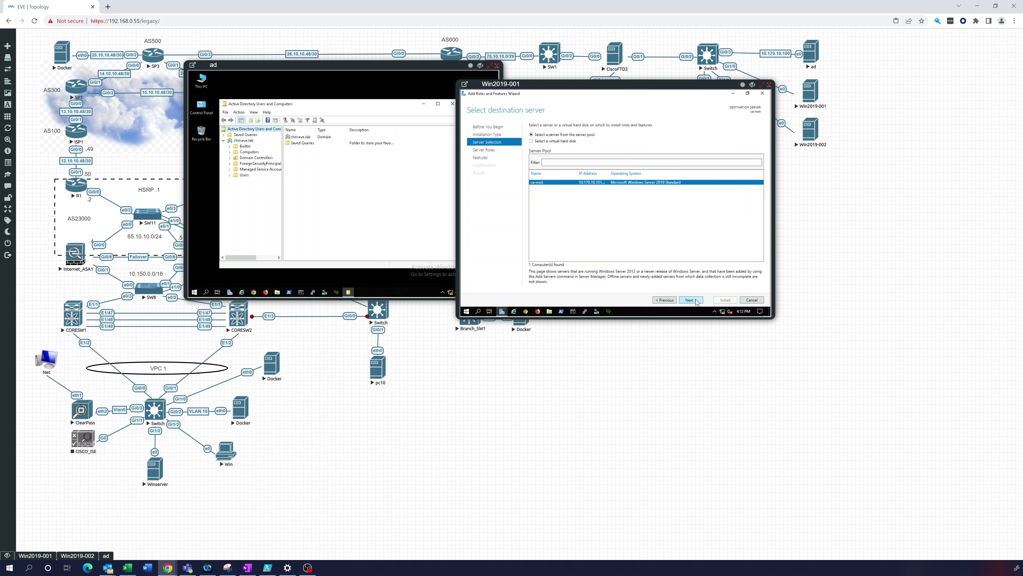
left_click(696, 300)
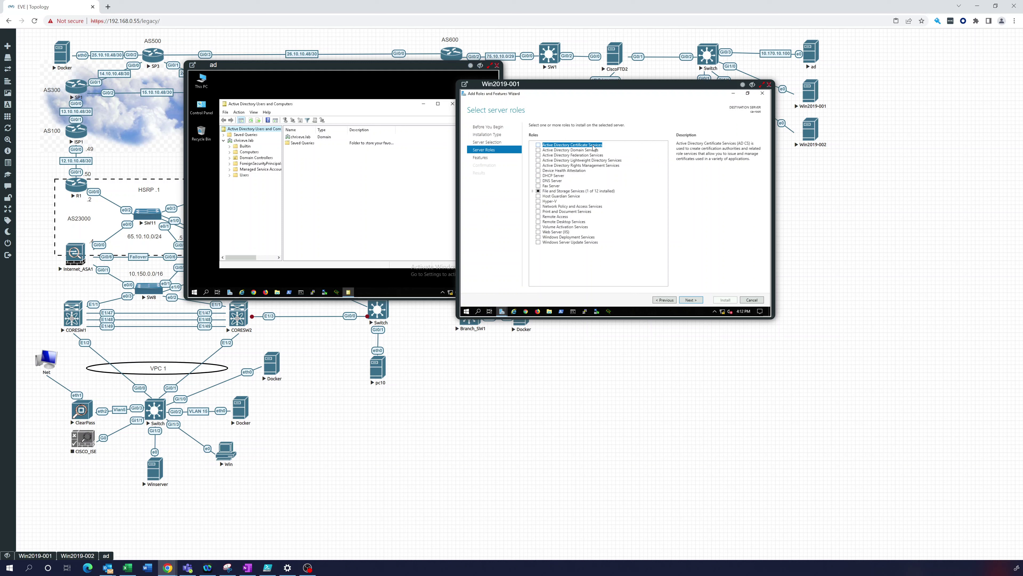
- Select the Active Directory Certificate Services role with its management tools and keep the default features
left_click(538, 145)
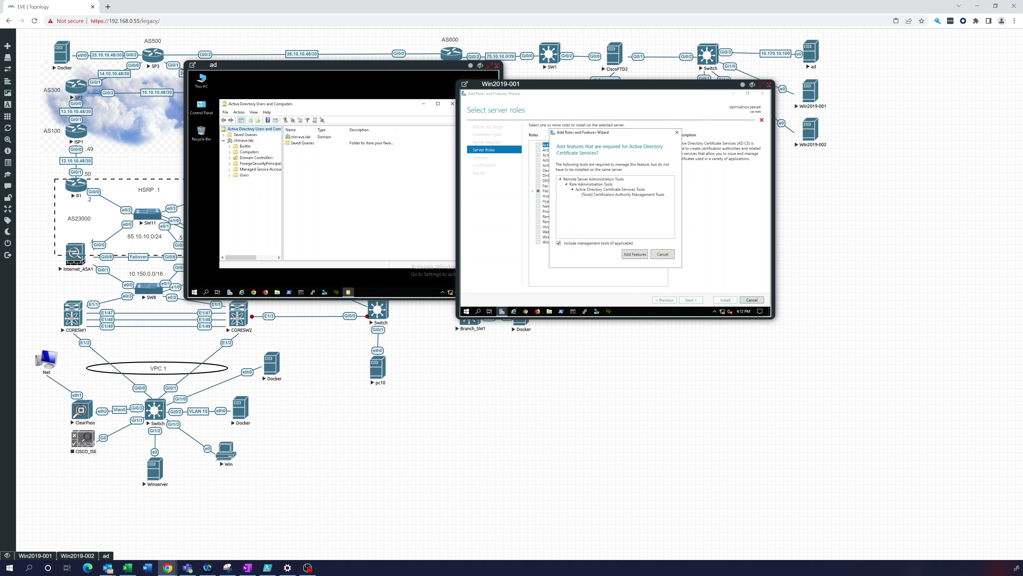
left_click(635, 255)
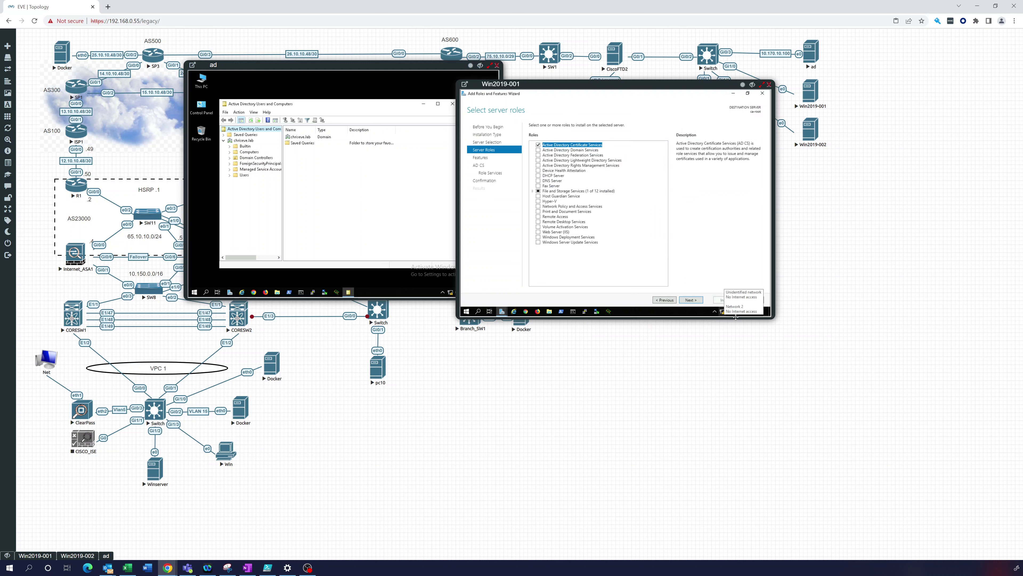
left_click(689, 301)
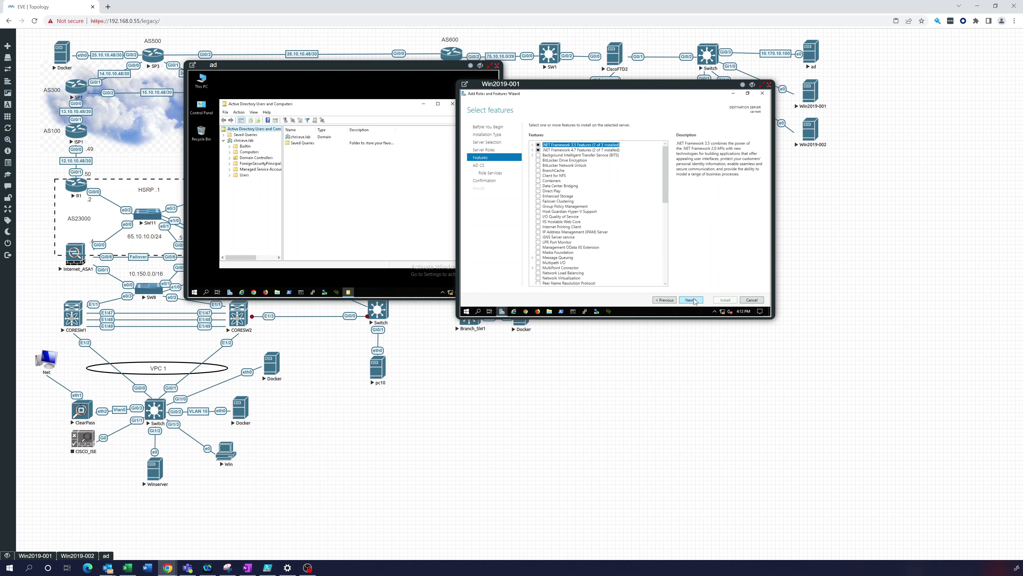
left_click(693, 301)
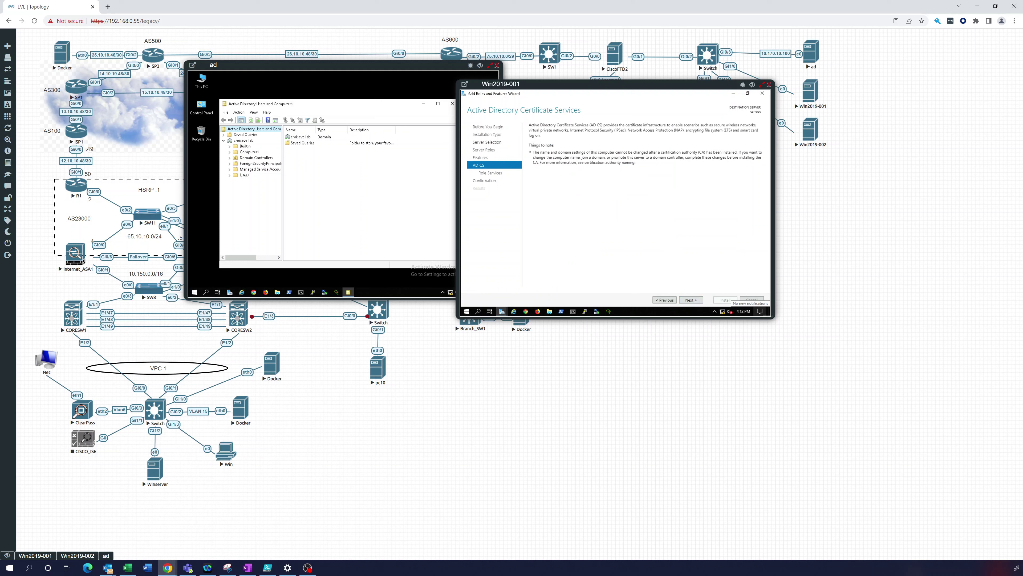
- Install AD CS with only the Certification Authority role service, and close the wizard once installation finishes
left_click(691, 300)
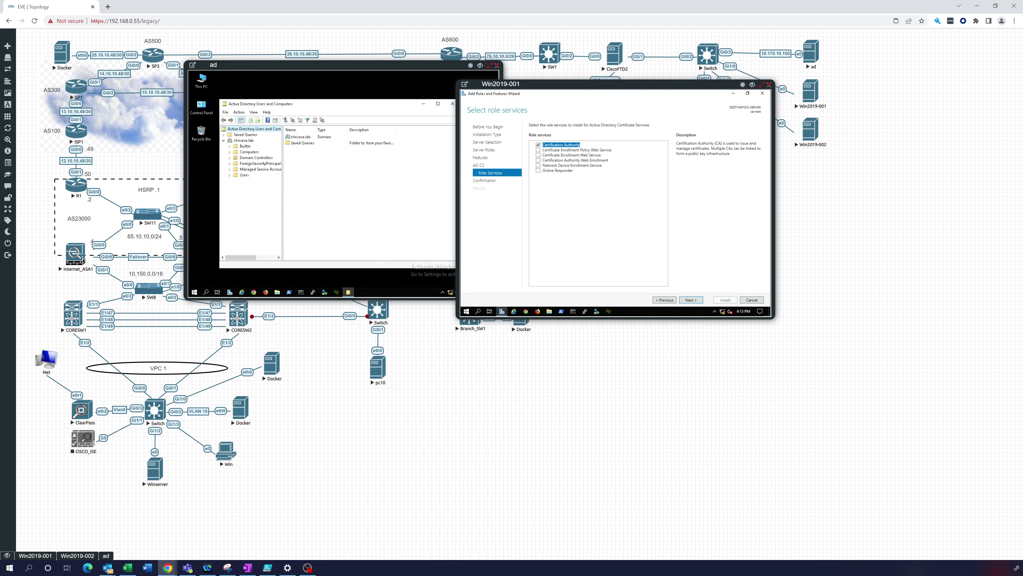
left_click(692, 300)
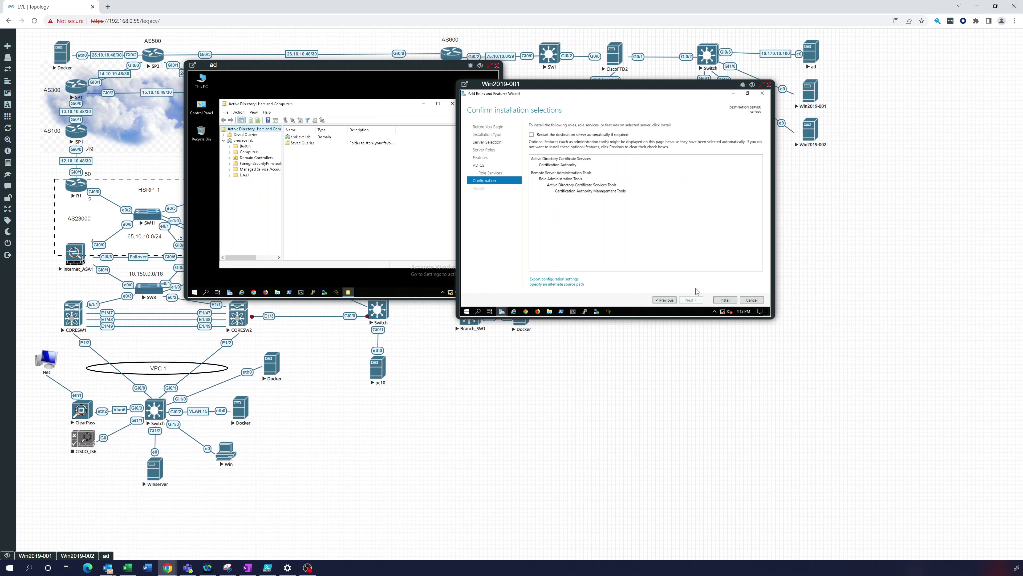
left_click(725, 300)
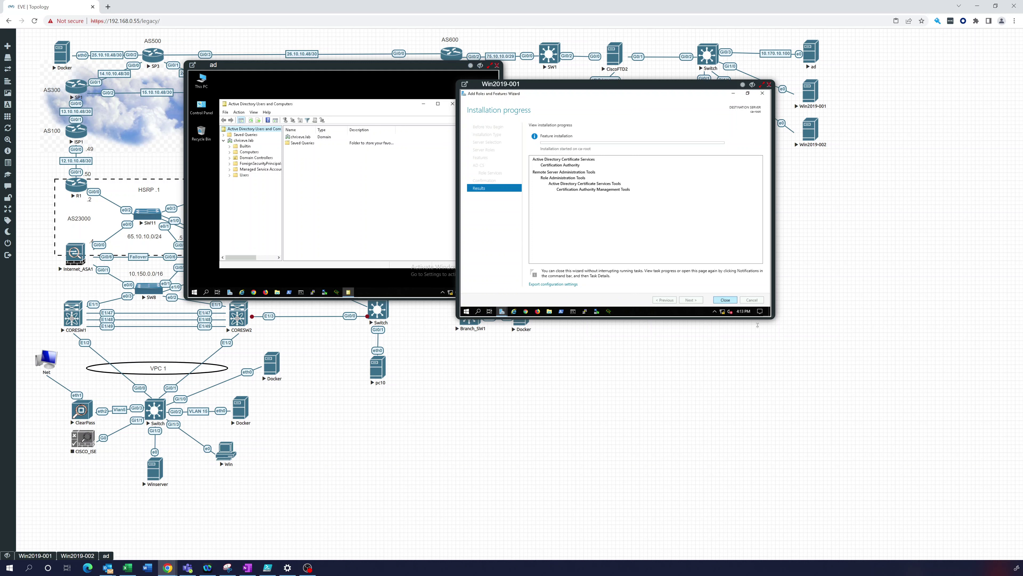
key("alt+Tab")
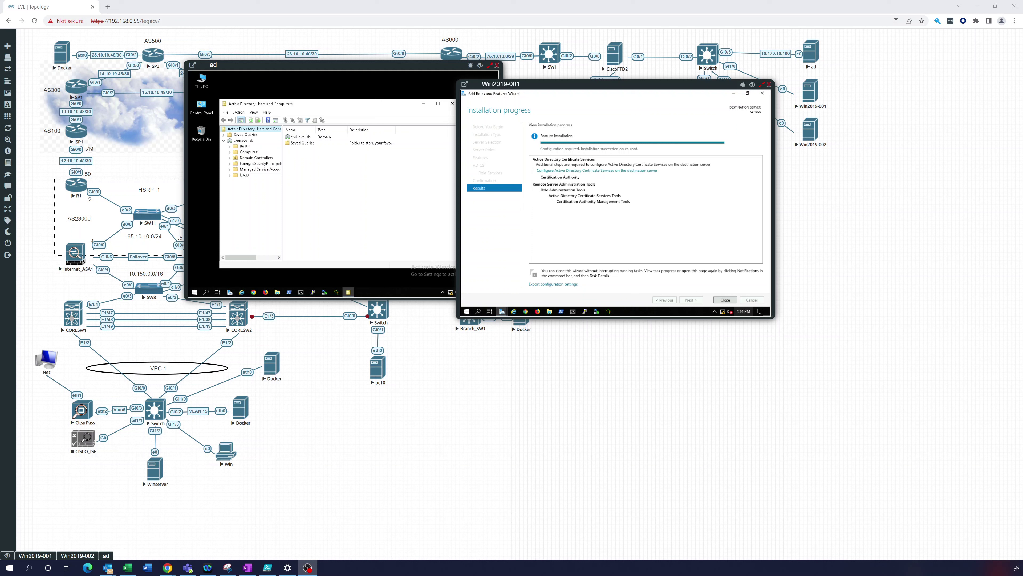
left_click(725, 300)
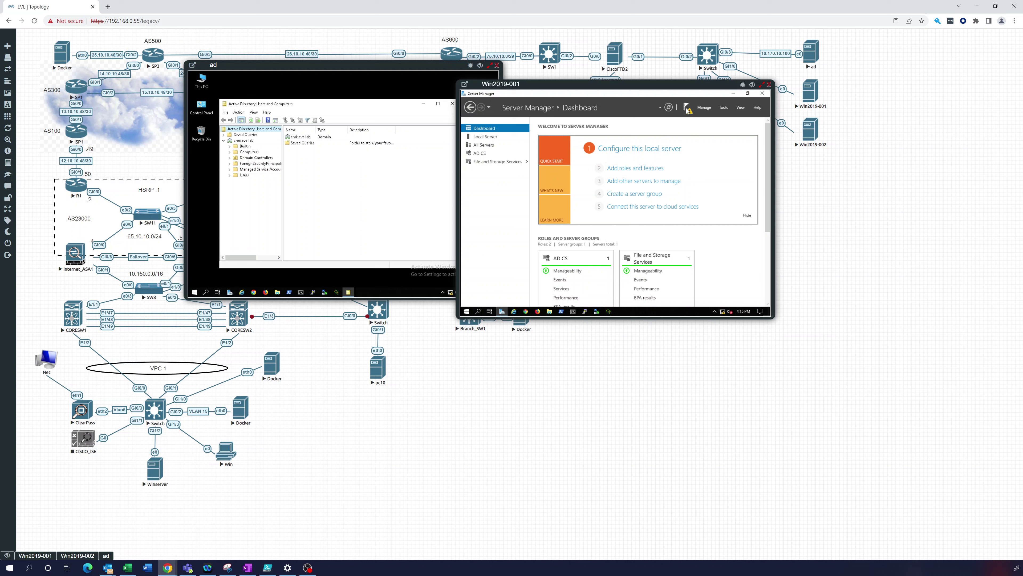
- Start the post-deployment AD CS configuration with the default credentials and choose the Certification Authority role service
left_click(689, 112)
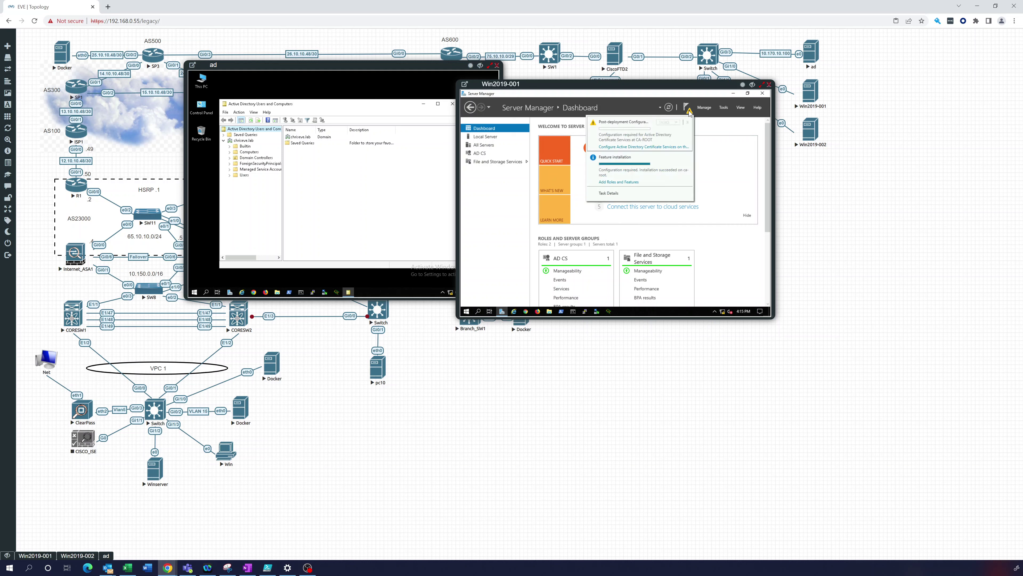
left_click(636, 150)
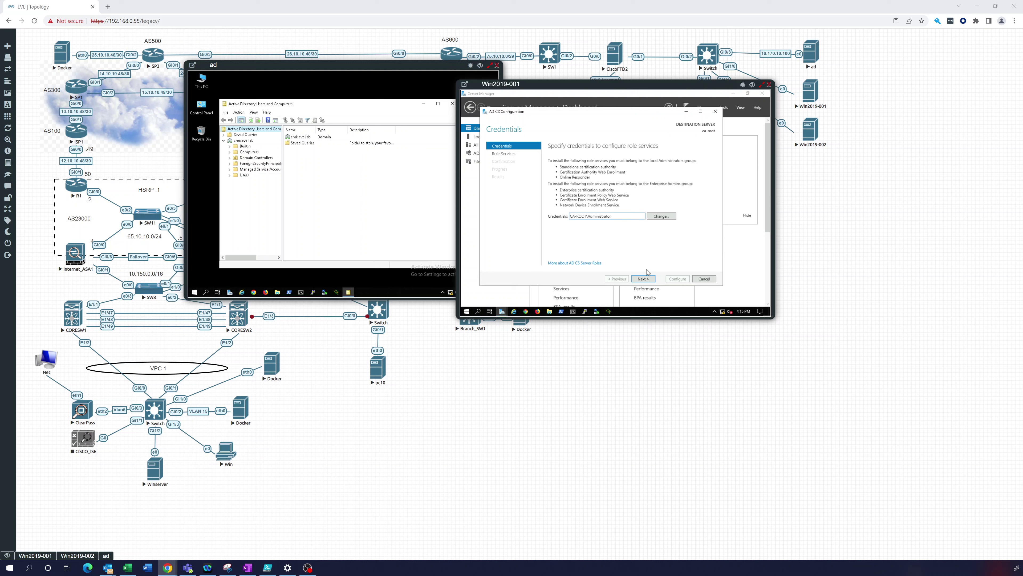
left_click(643, 279)
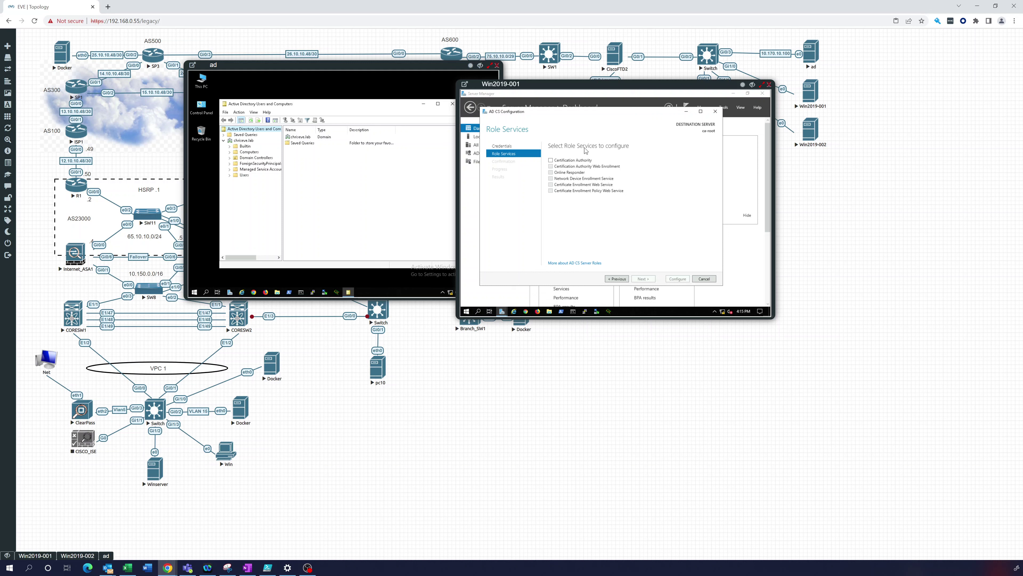
left_click(552, 162)
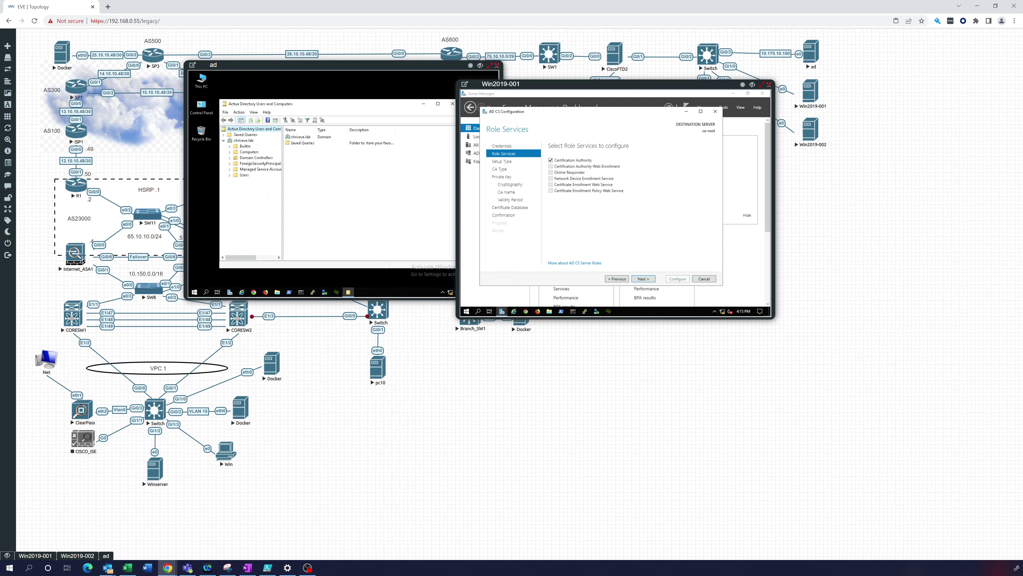
left_click(643, 278)
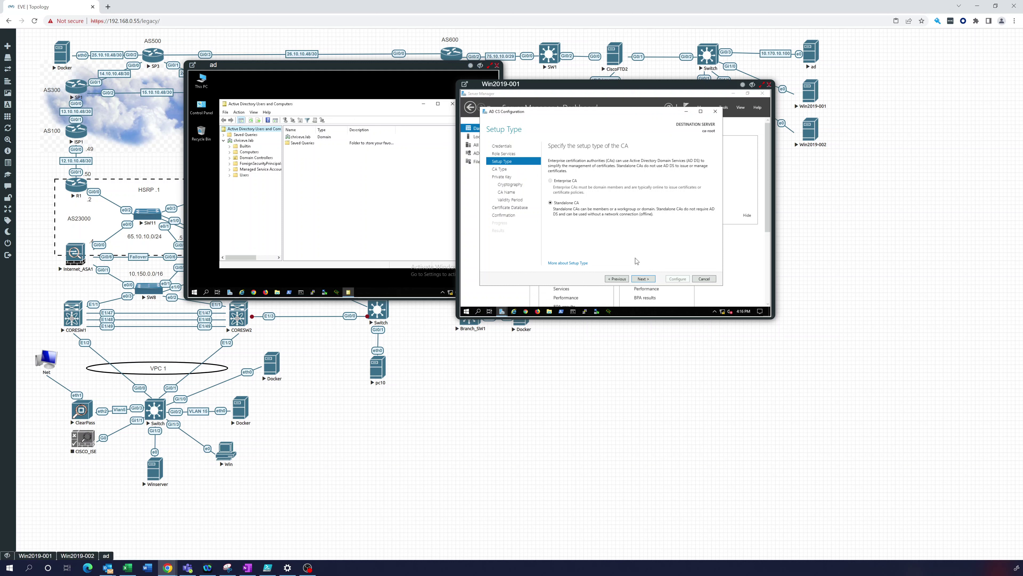
- Define the certification authority as a Standalone CA of type Root CA with a newly created private key
left_click(643, 279)
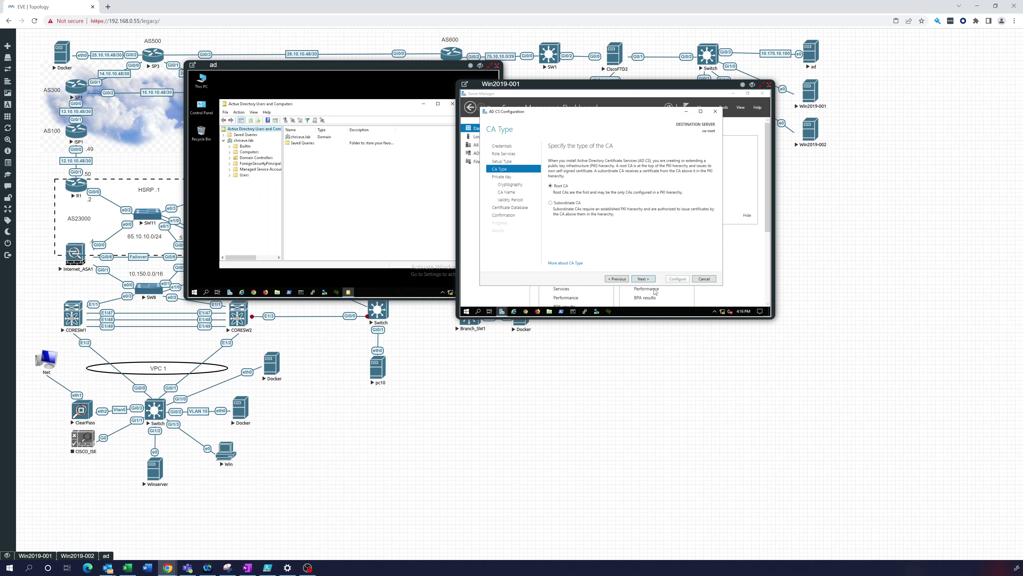
left_click(643, 279)
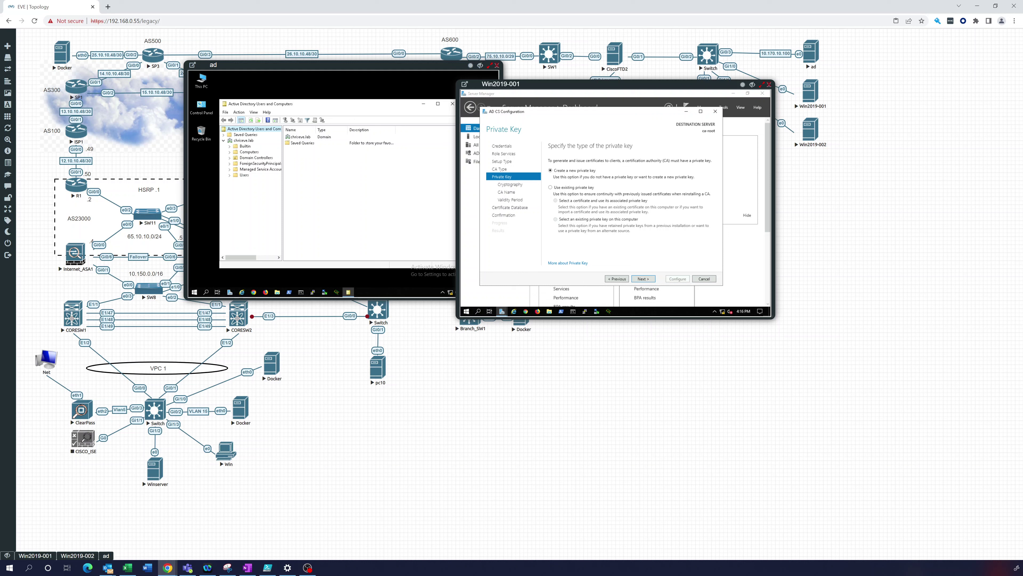
left_click(642, 279)
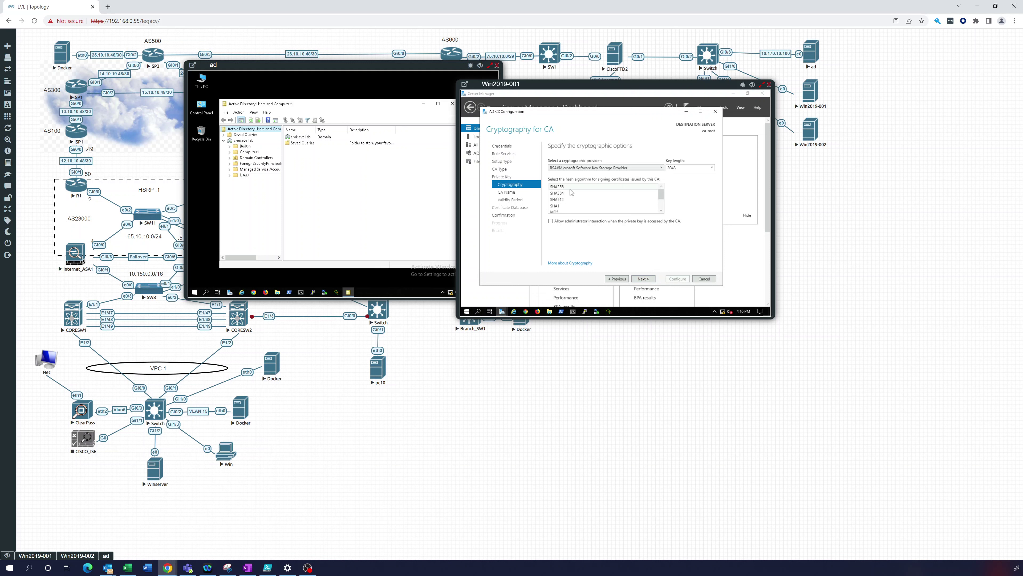
- Choose SHA256 as the CA's hash algorithm, keeping the RSA Microsoft Software Key Storage Provider and 2048 key length
left_click(558, 193)
left_click(559, 188)
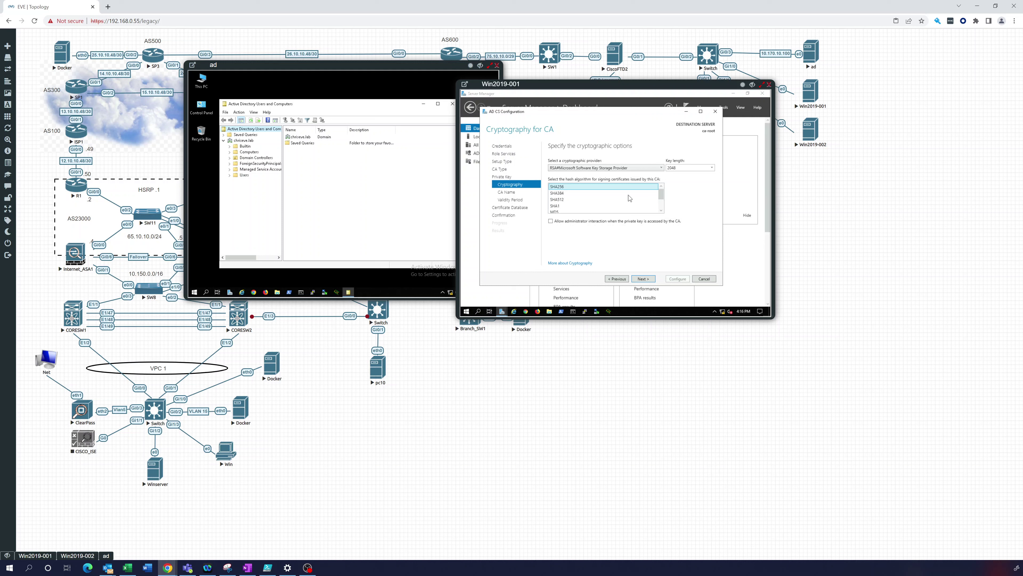
left_click(643, 279)
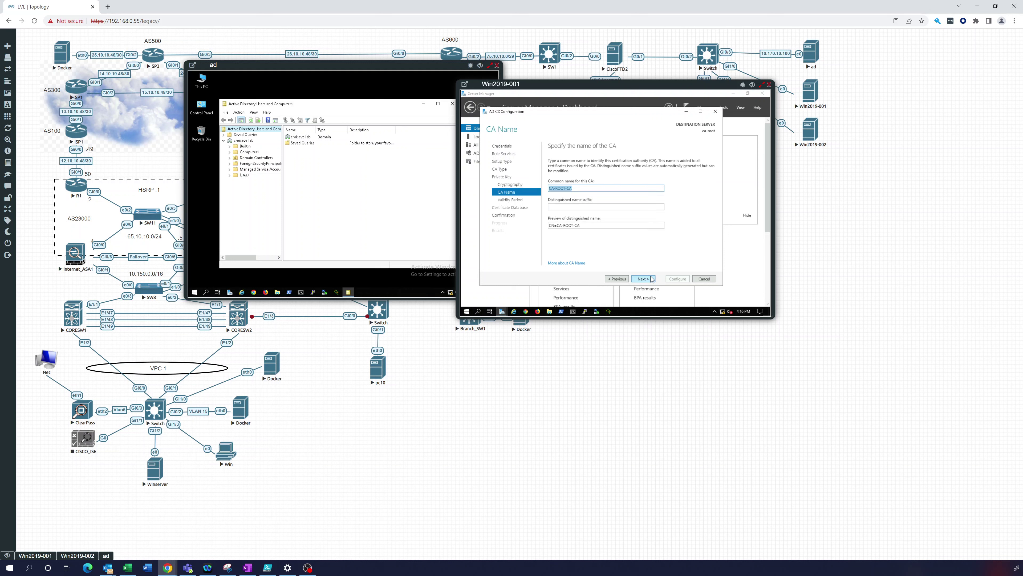
- Set the CA's common name to Chriseve Root Authority and its certificate validity period to 20 years
left_click(574, 187)
double_click(545, 190)
type("Chr")
type("hriseve Root Authority")
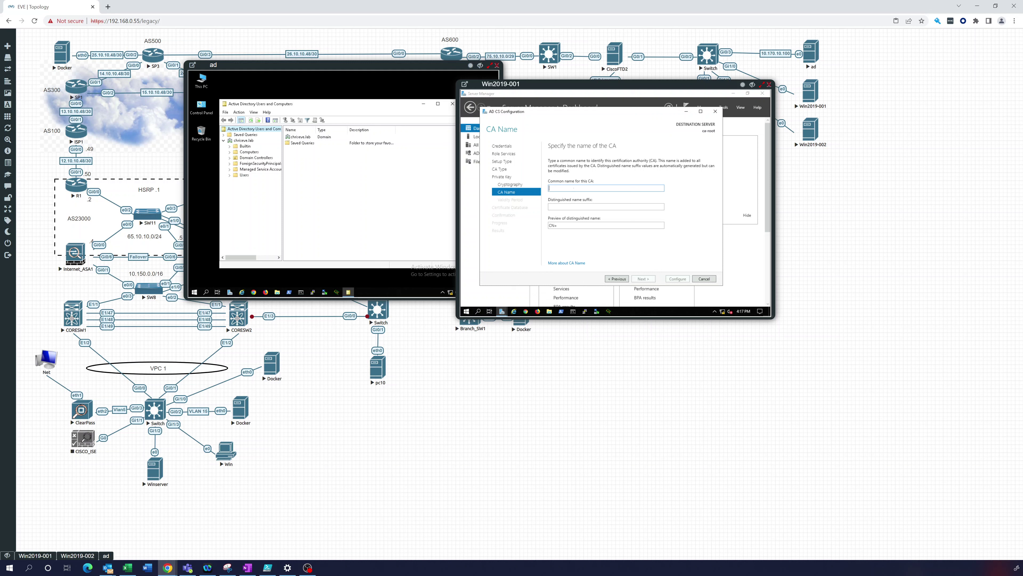
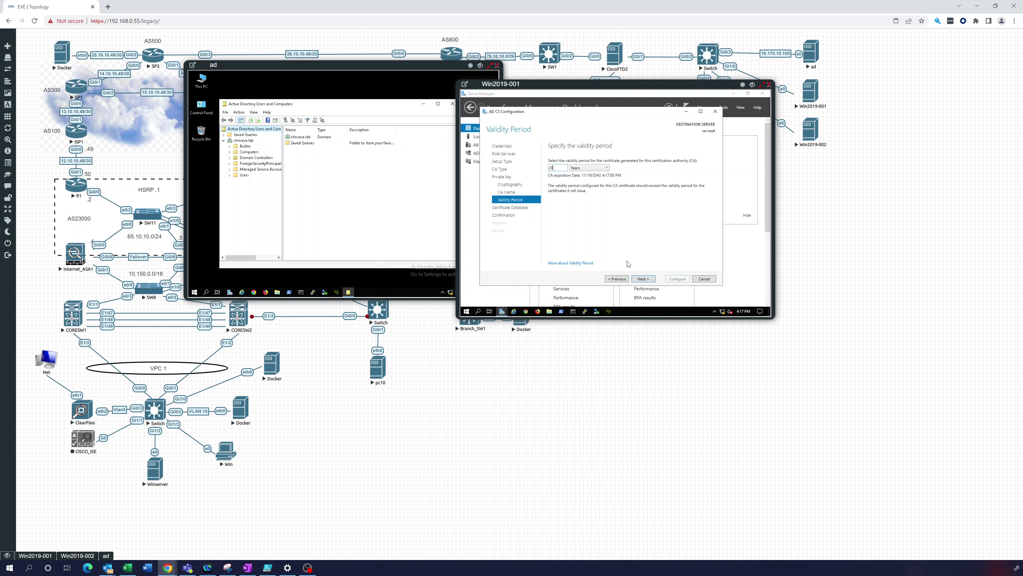
left_click(643, 279)
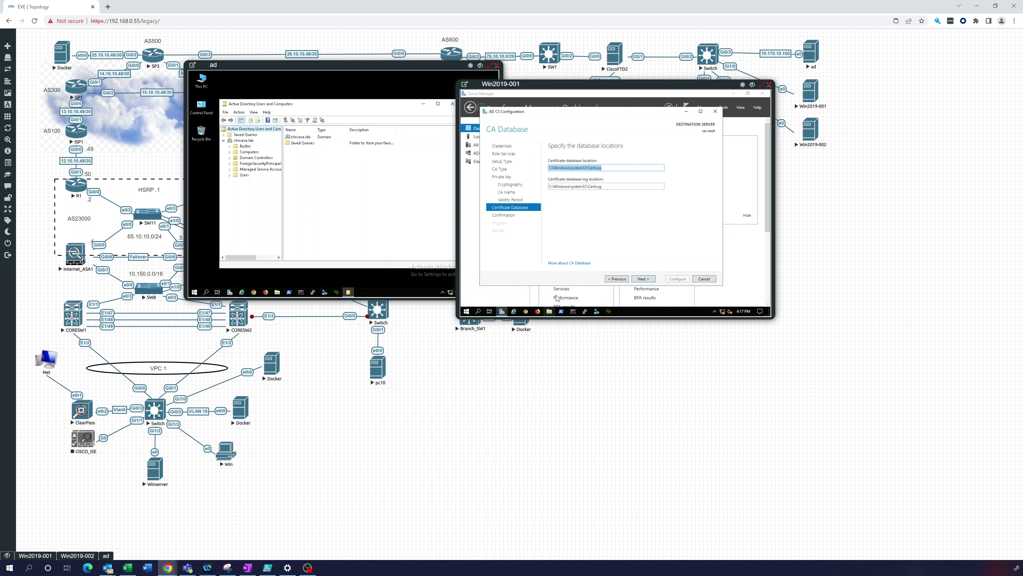
- Keep the default certificate database and log locations, apply the AD CS configuration and close the wizard
left_click(644, 278)
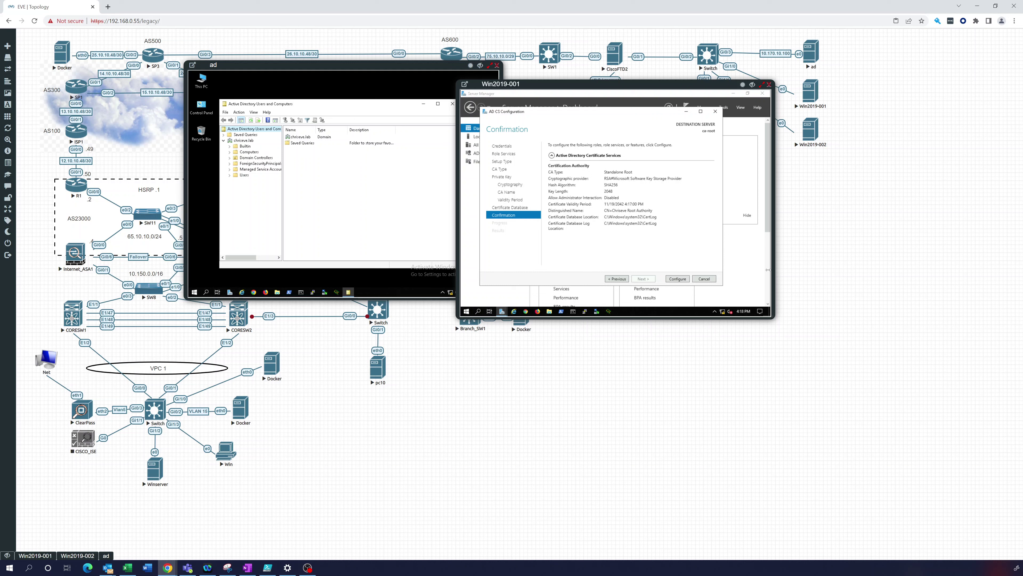
mouse_move(743, 311)
left_click(679, 279)
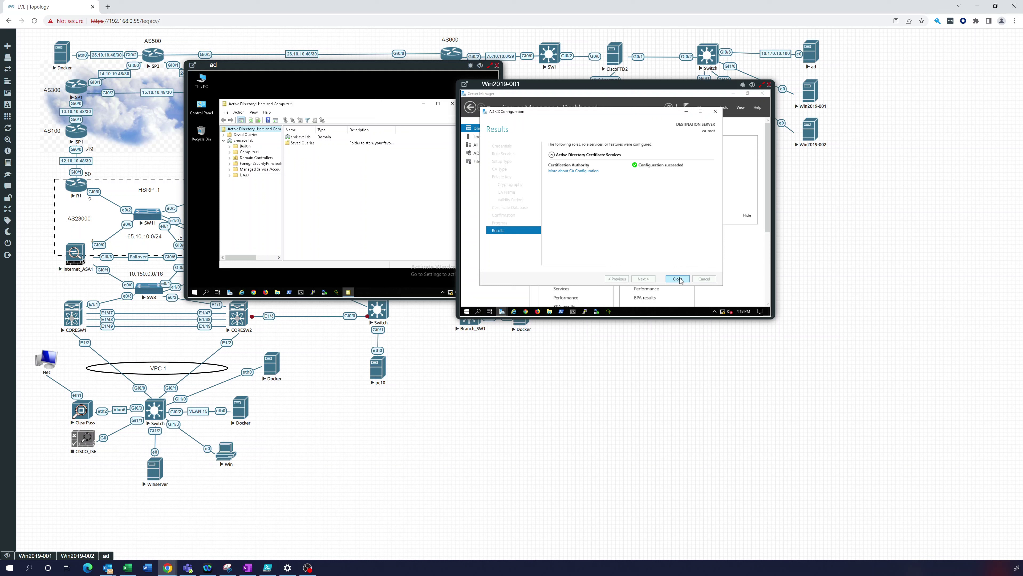
left_click(678, 279)
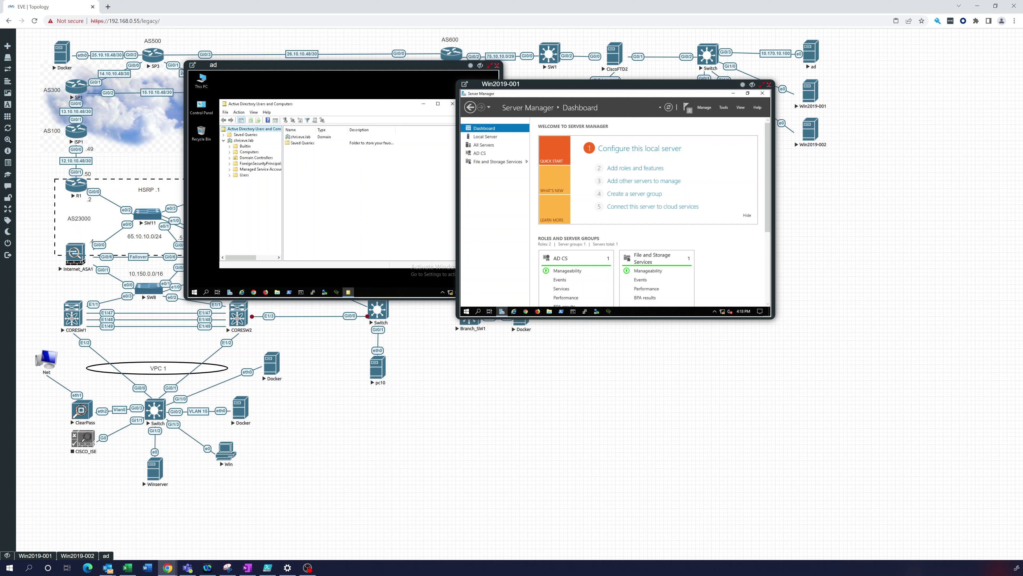
- Open the Certification Authority console on Win2019-001 and bring up the properties of the root CA
left_click(466, 312)
left_click(466, 312)
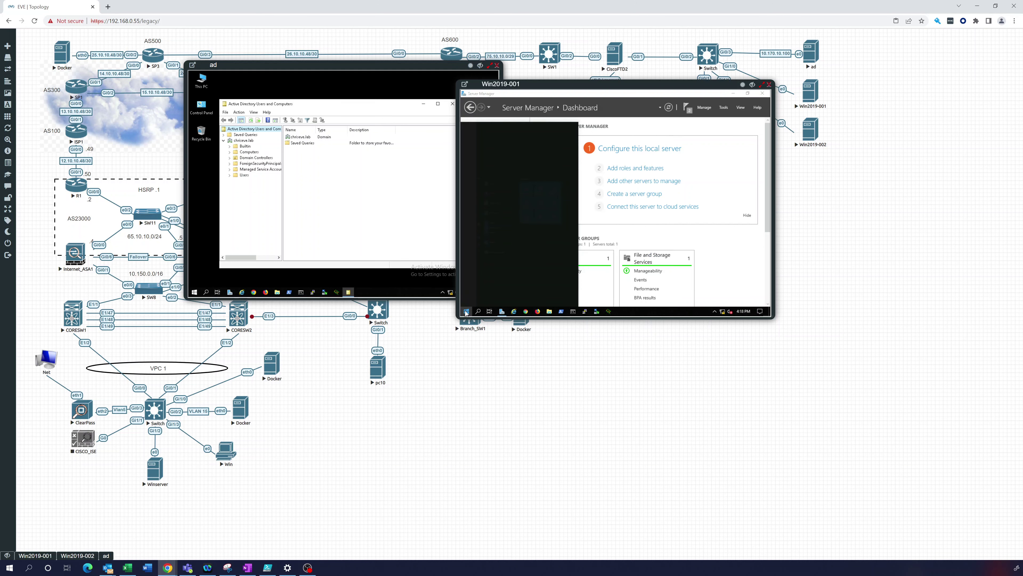
type("cert")
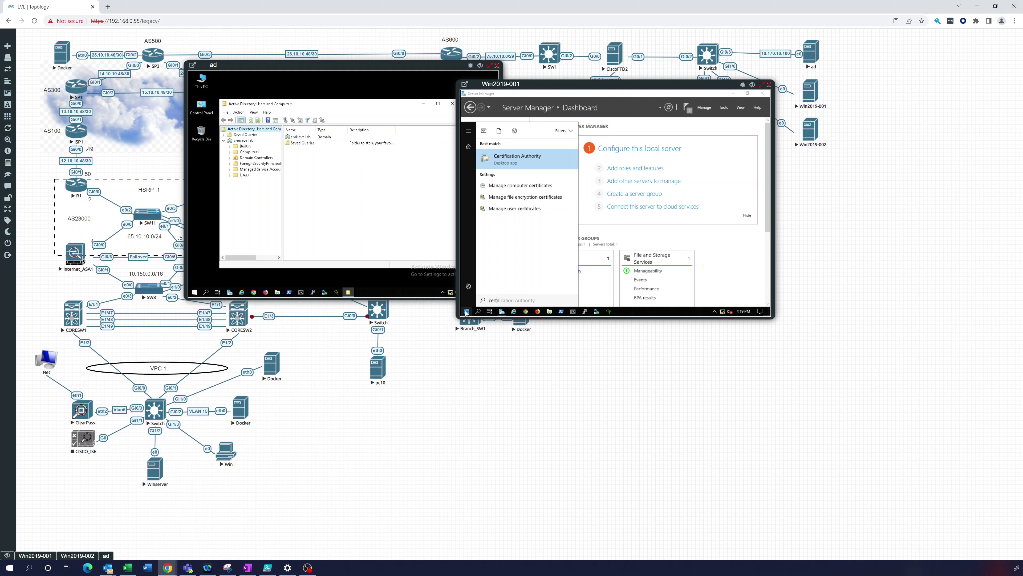
left_click(490, 159)
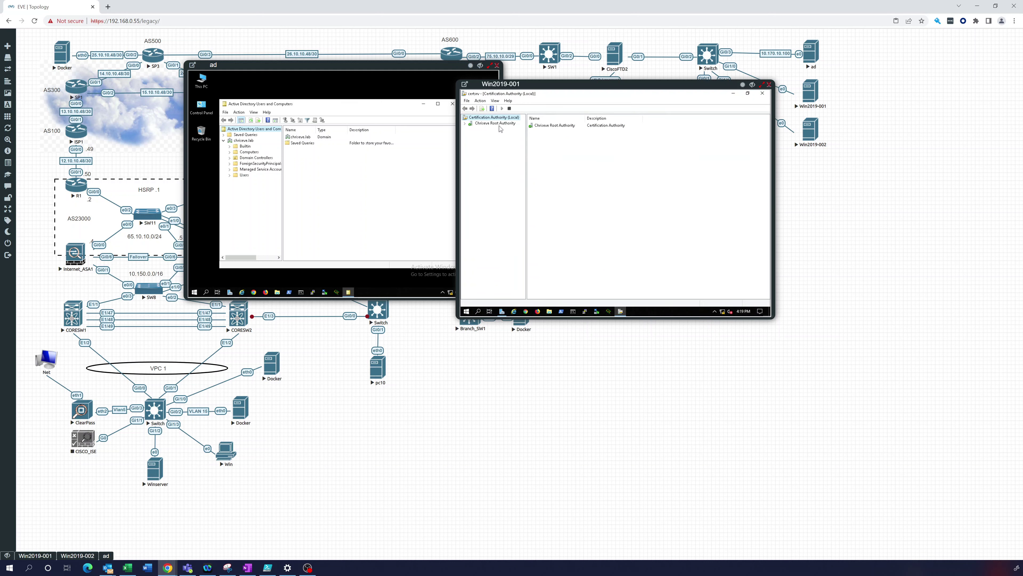
left_click(465, 123)
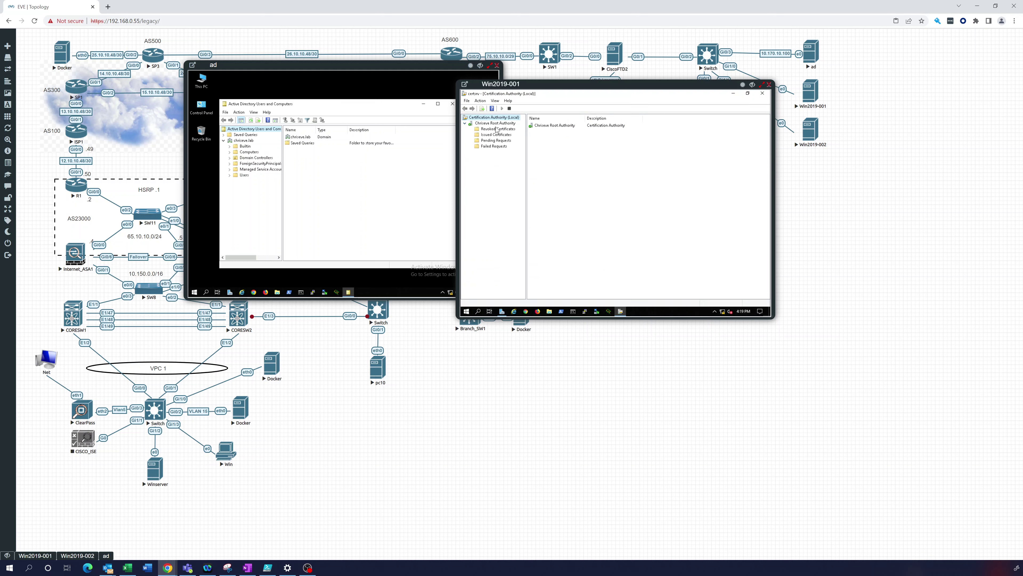
right_click(498, 126)
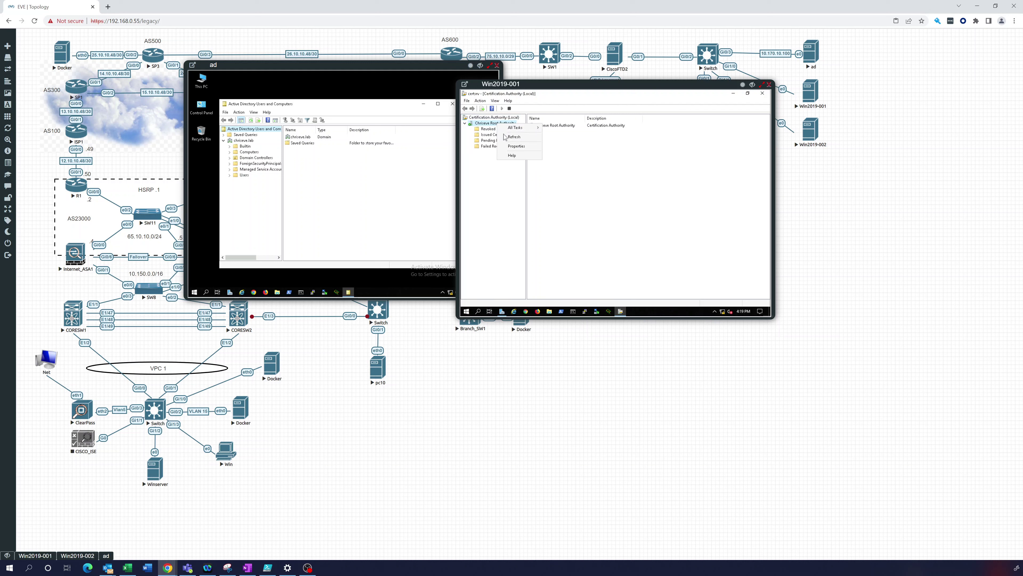
left_click(513, 147)
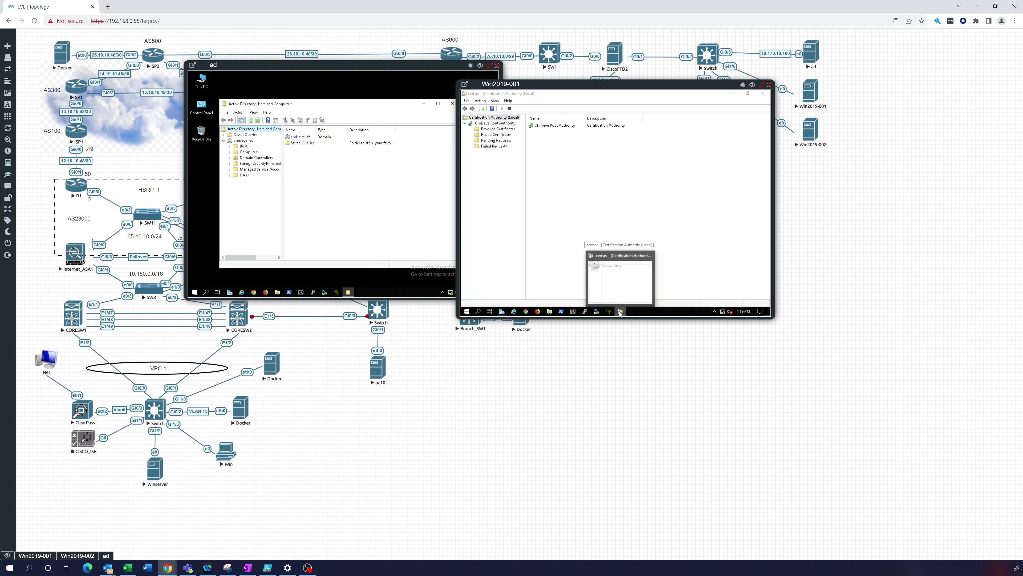
left_click(622, 288)
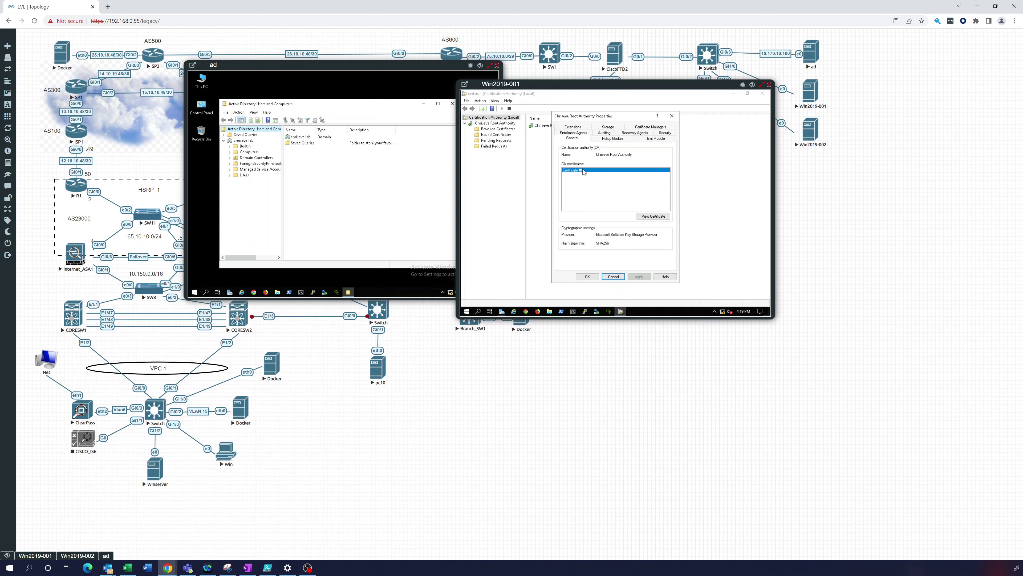
- Examine the root CA certificate's general information, details and certification path, then close the certificate
left_click(644, 217)
key("Return")
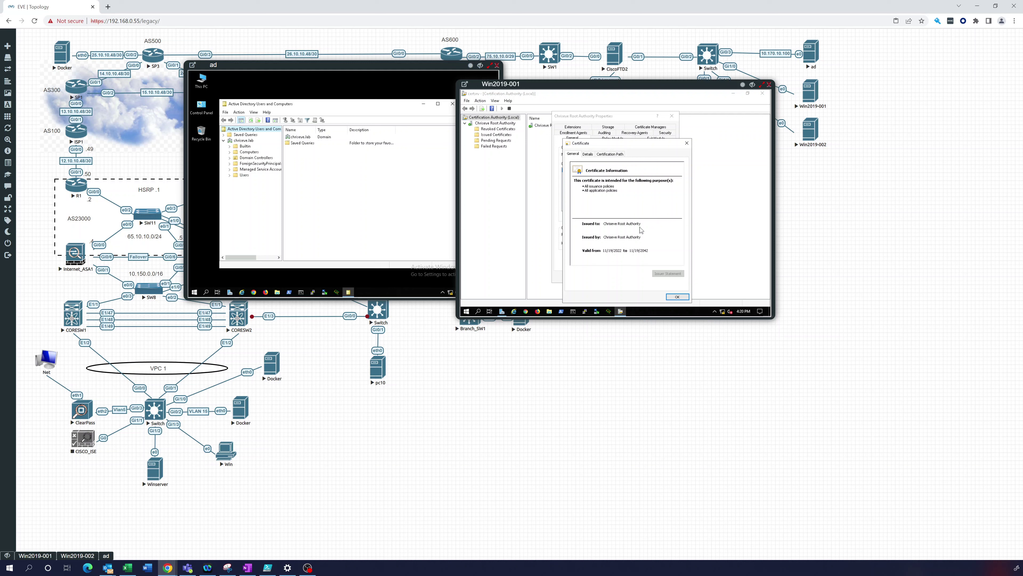
left_click(588, 154)
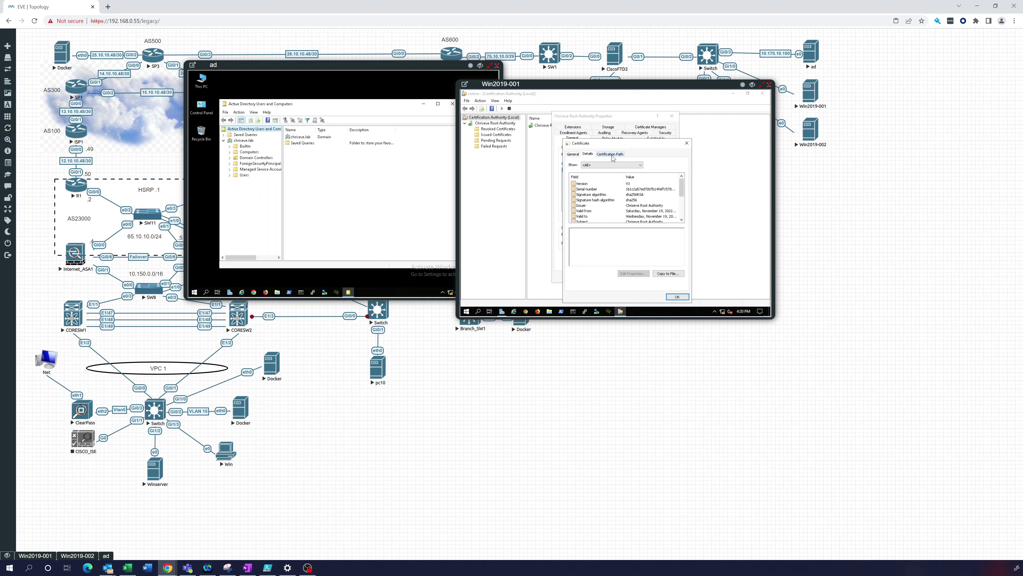
left_click(614, 155)
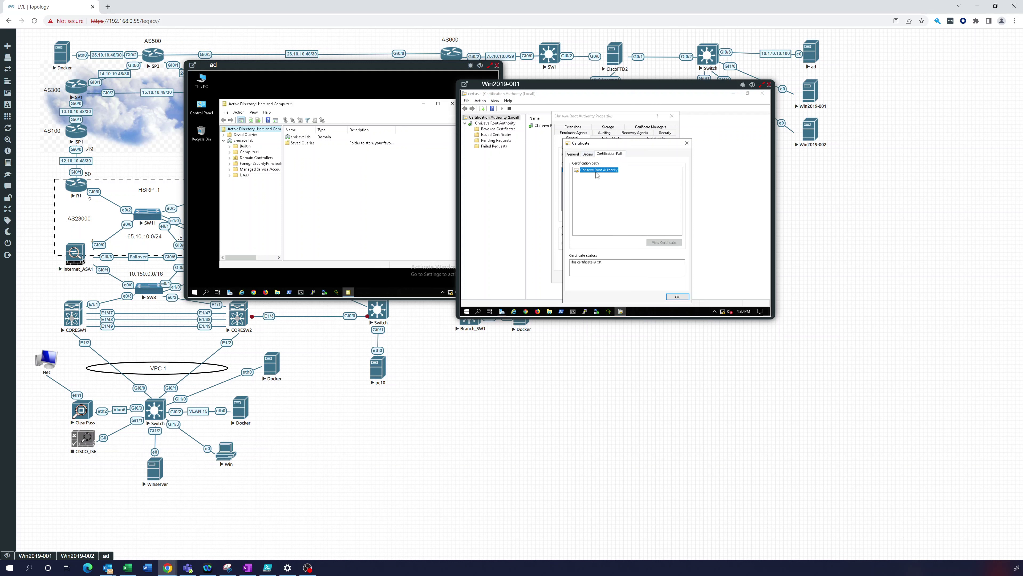
left_click(677, 297)
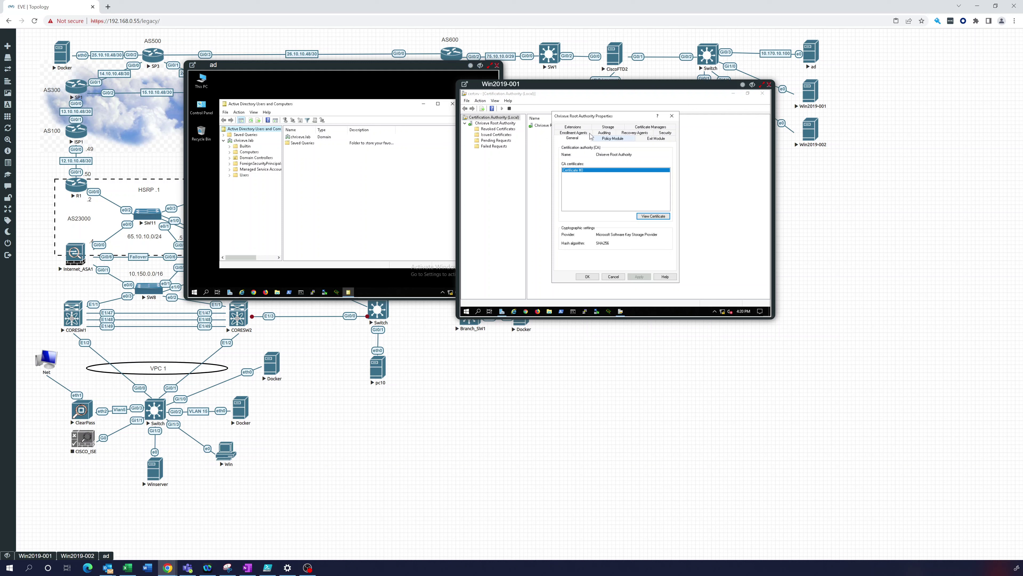
- Remove the LDAP and file locations from the CA's CRL Distribution Point (CDP) extension
left_click(575, 128)
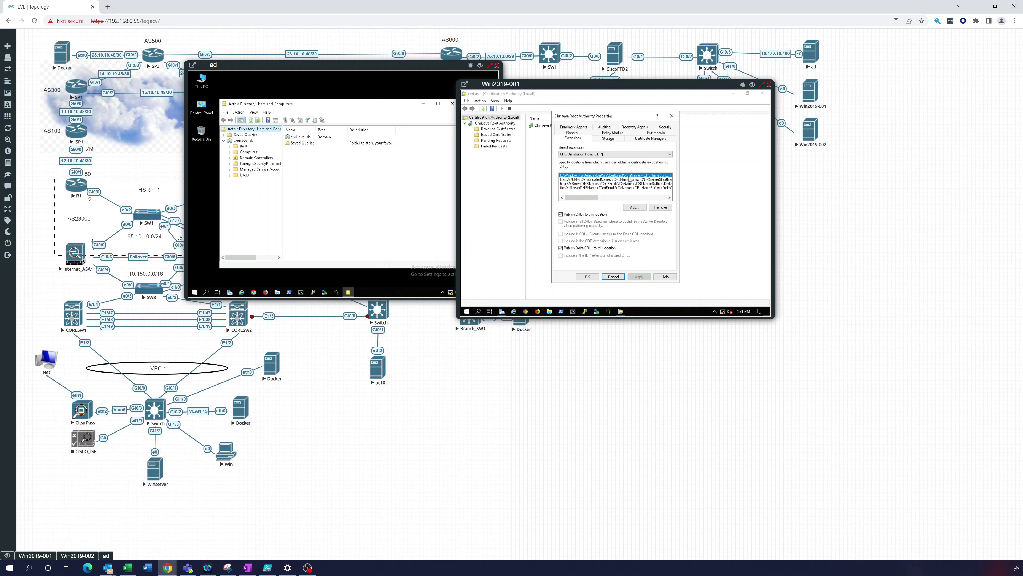
mouse_move(596, 198)
left_mouse_down()
mouse_move(621, 200)
mouse_move(595, 202)
left_mouse_up()
left_click(579, 180)
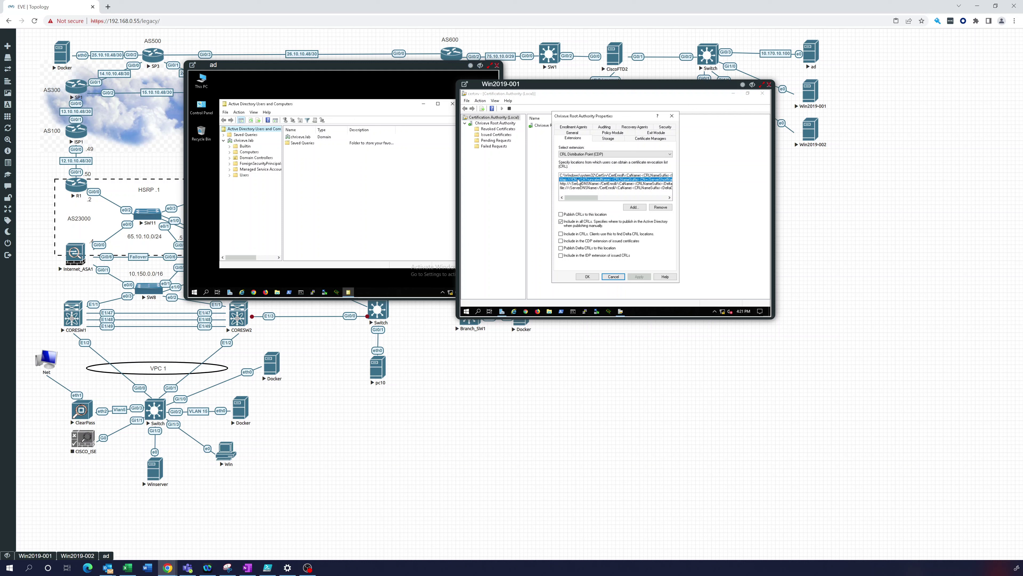
left_click(663, 208)
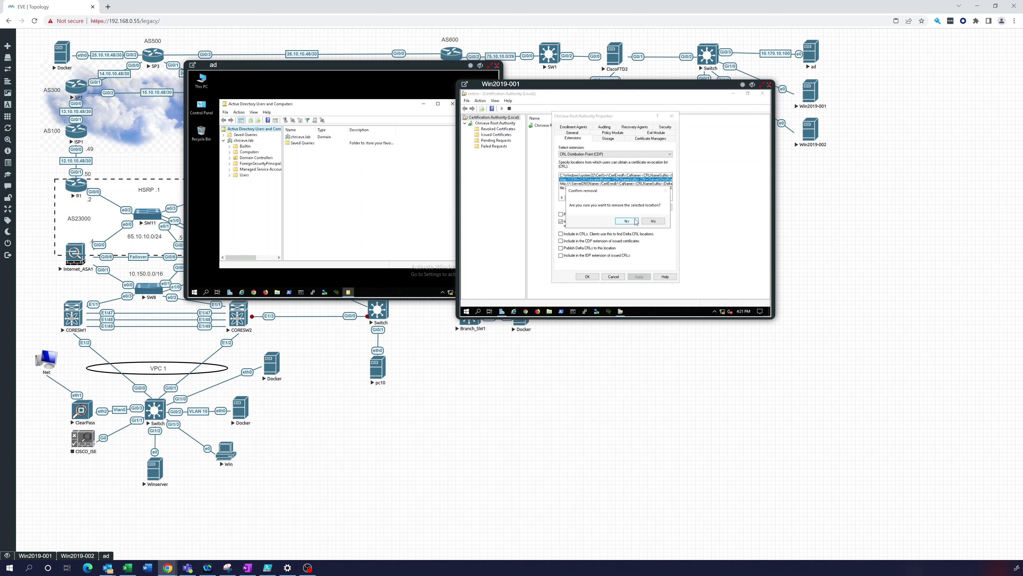
left_click(627, 221)
left_click(597, 184)
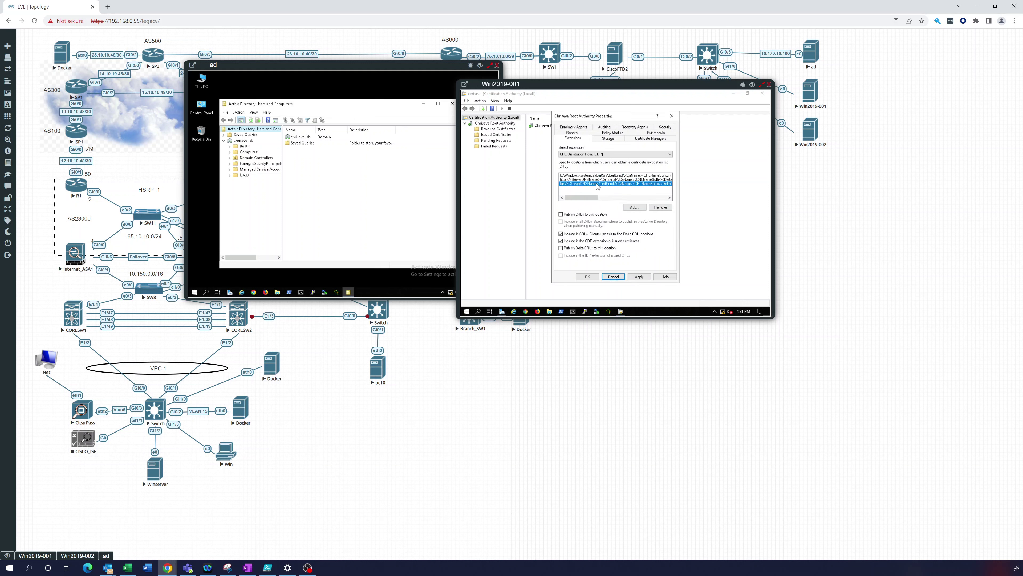
left_click(661, 207)
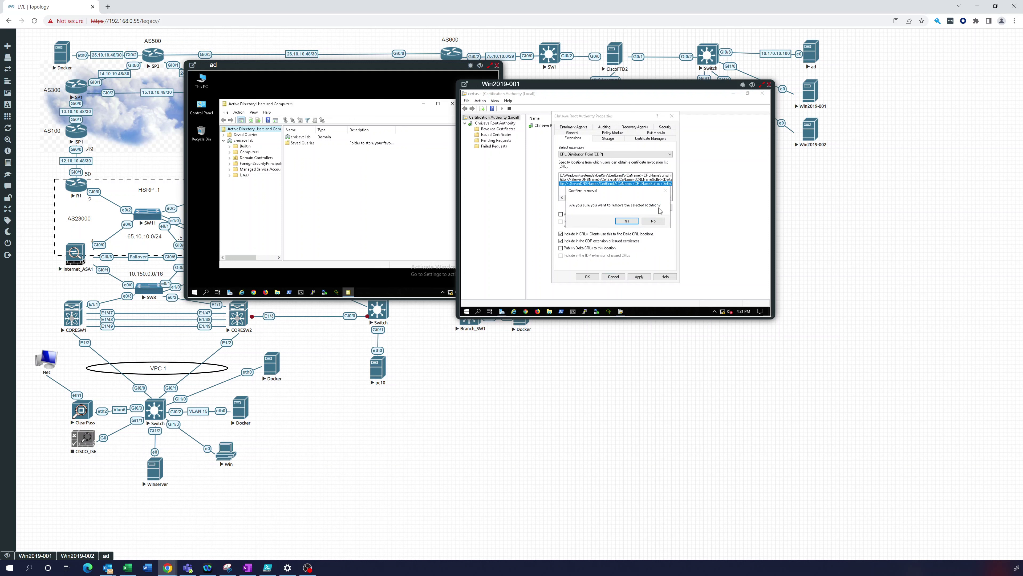
left_click(627, 221)
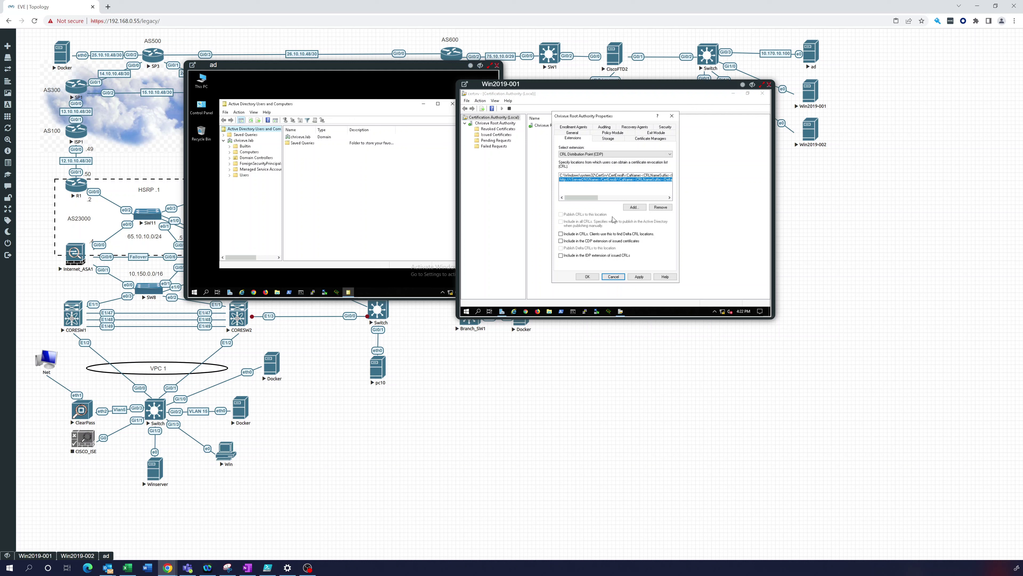
left_click(661, 208)
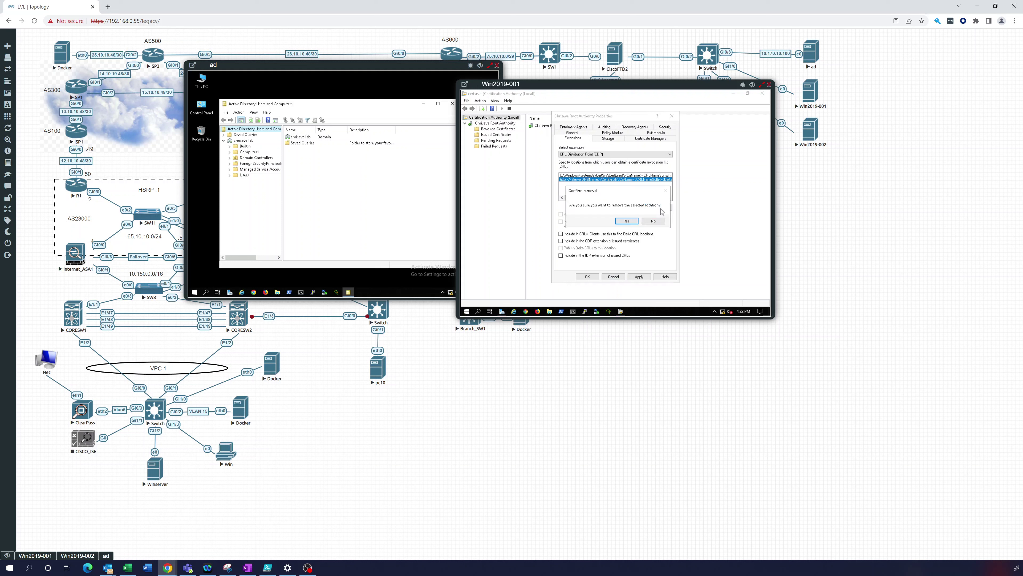
left_click(653, 222)
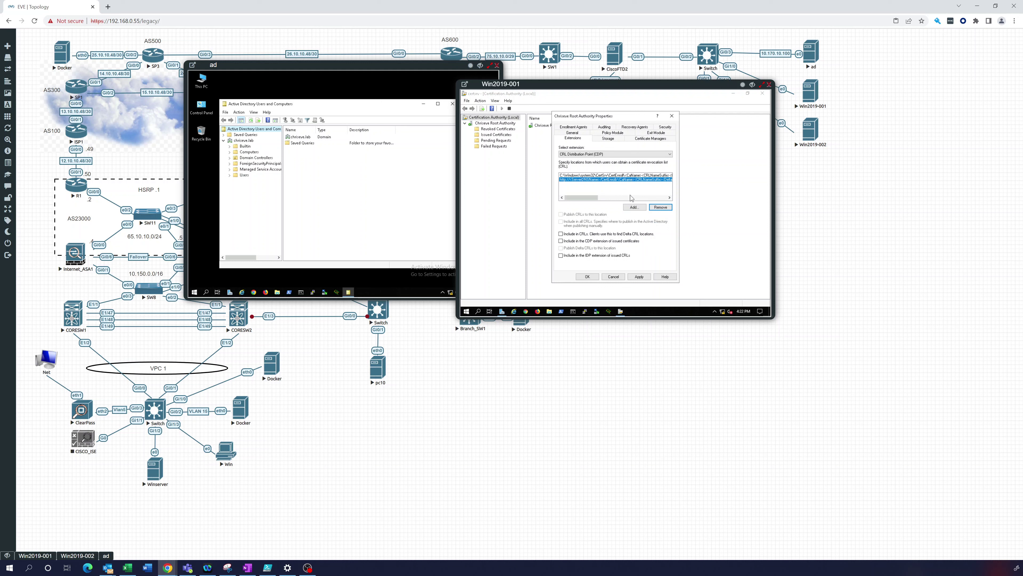
left_click(634, 207)
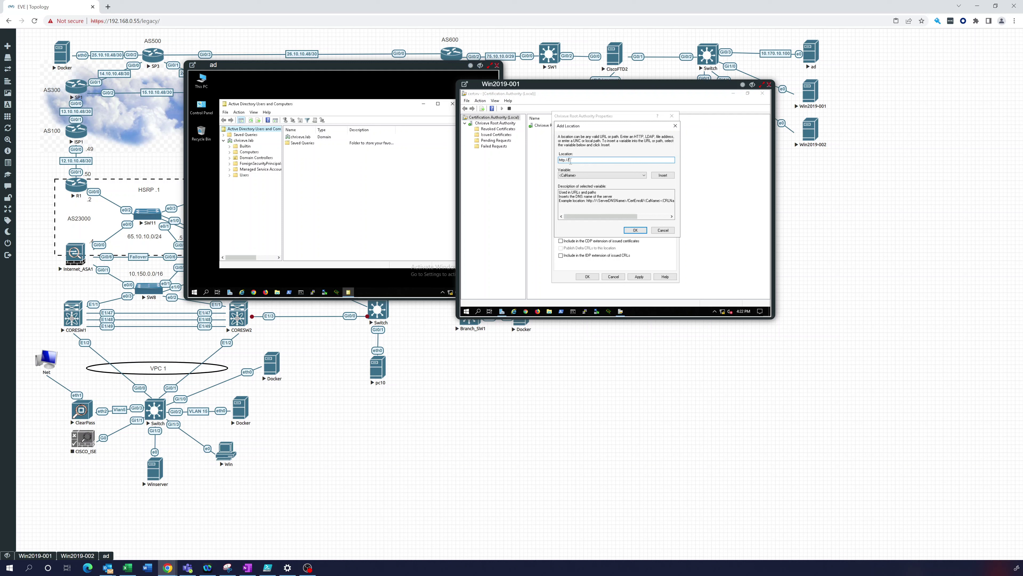
- Reconnect to the Win2019-002 server, sign in as Administrator with the account password, and move its console window below the others
left_click(809, 130)
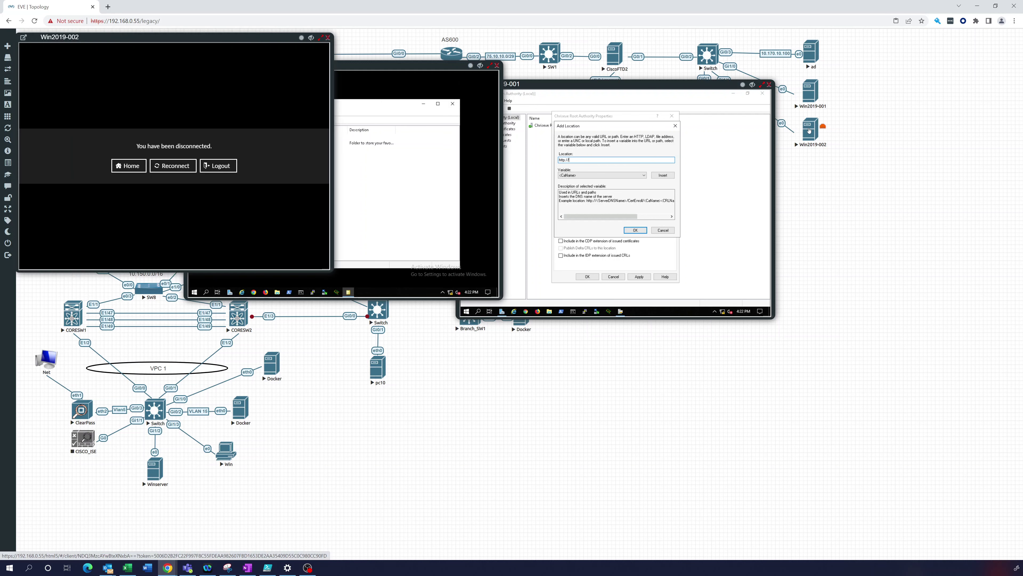
left_click(173, 166)
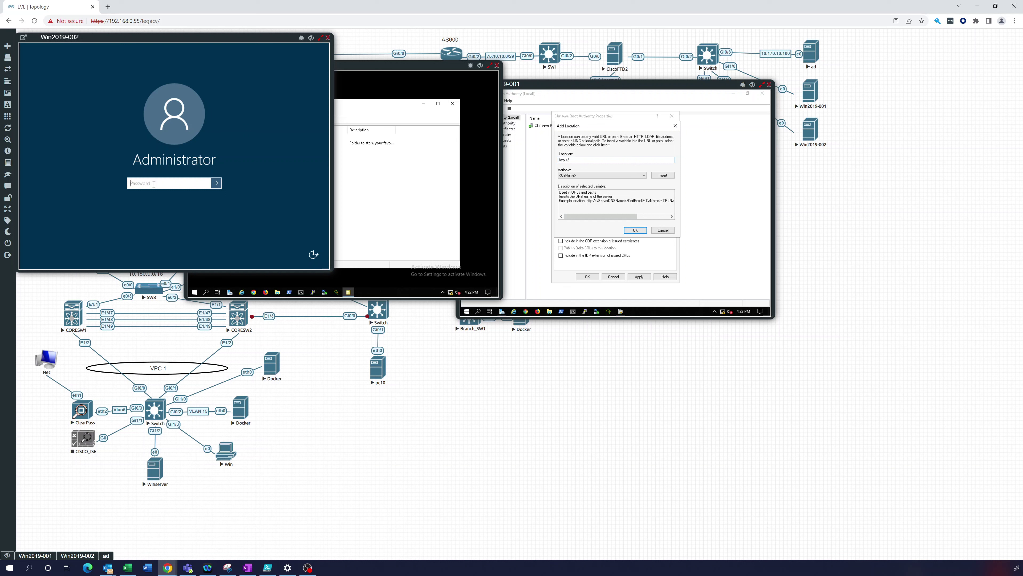
type("••")
key("Return")
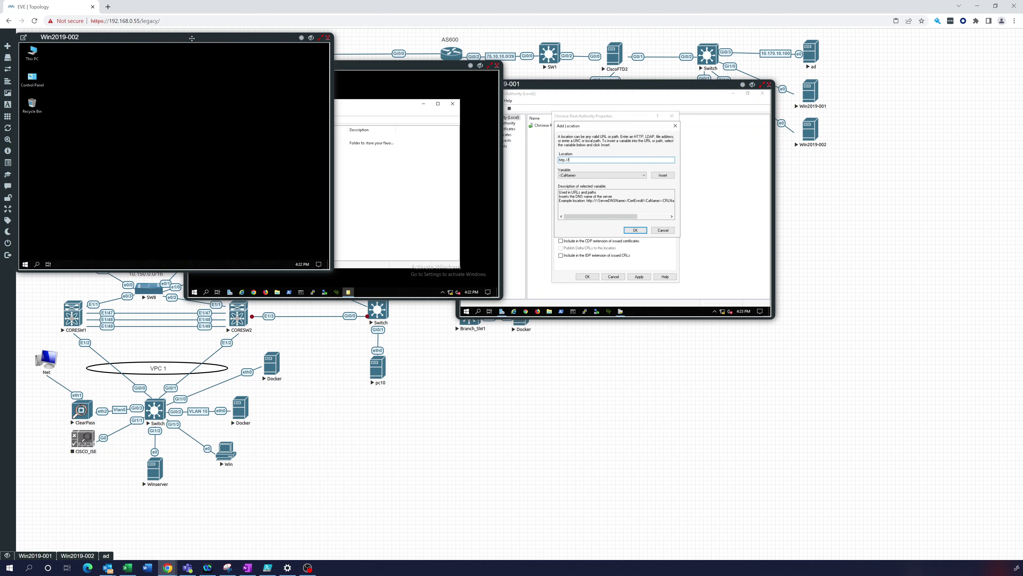
left_click_drag(192, 39, 449, 286)
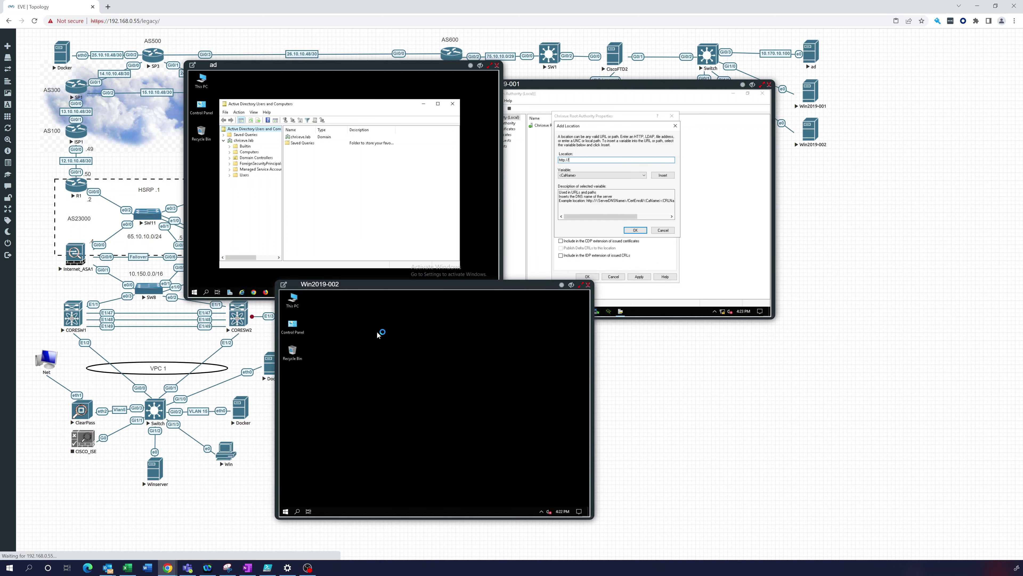
left_click(197, 294)
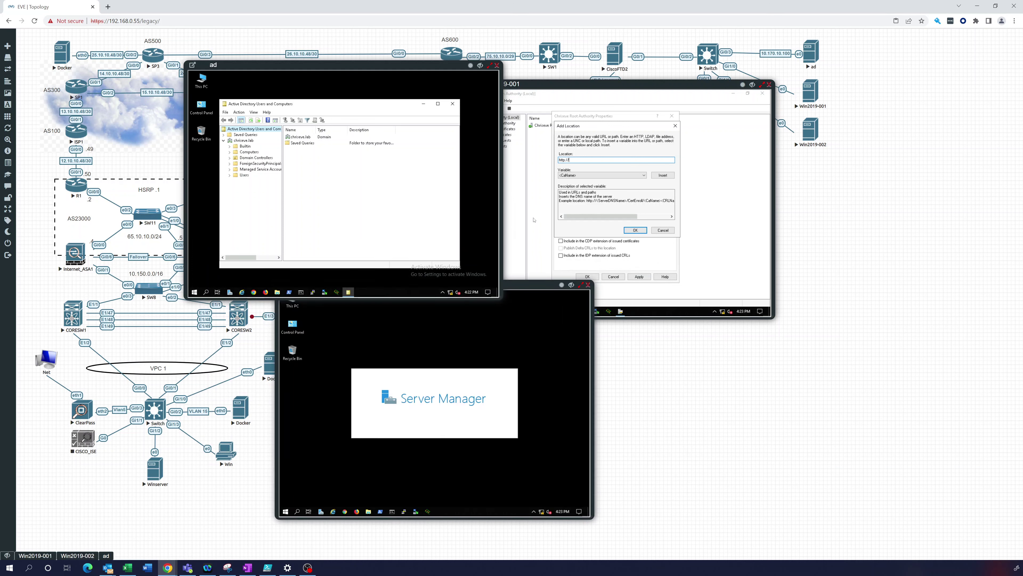
left_click(594, 203)
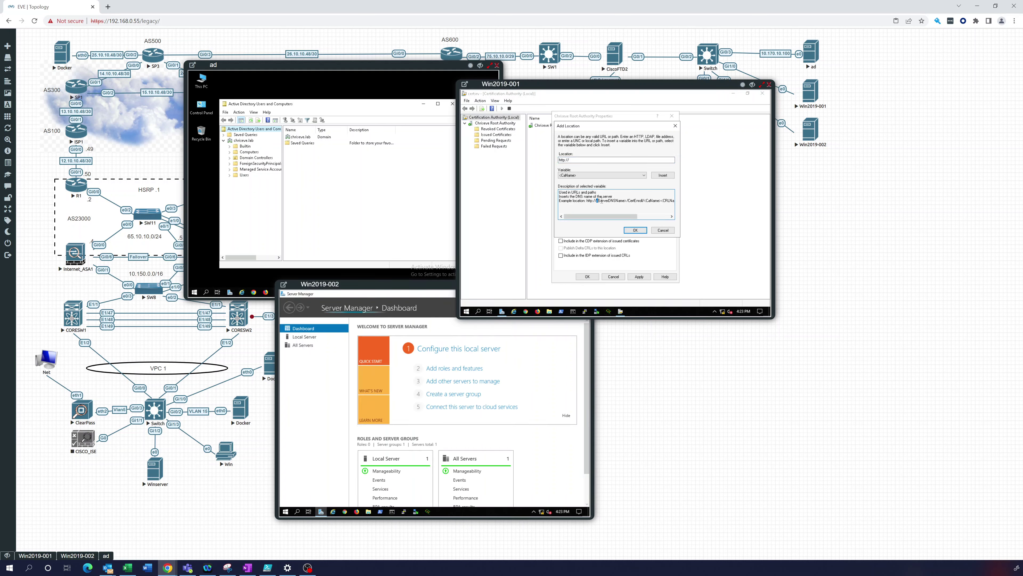
left_click_drag(597, 201, 613, 203)
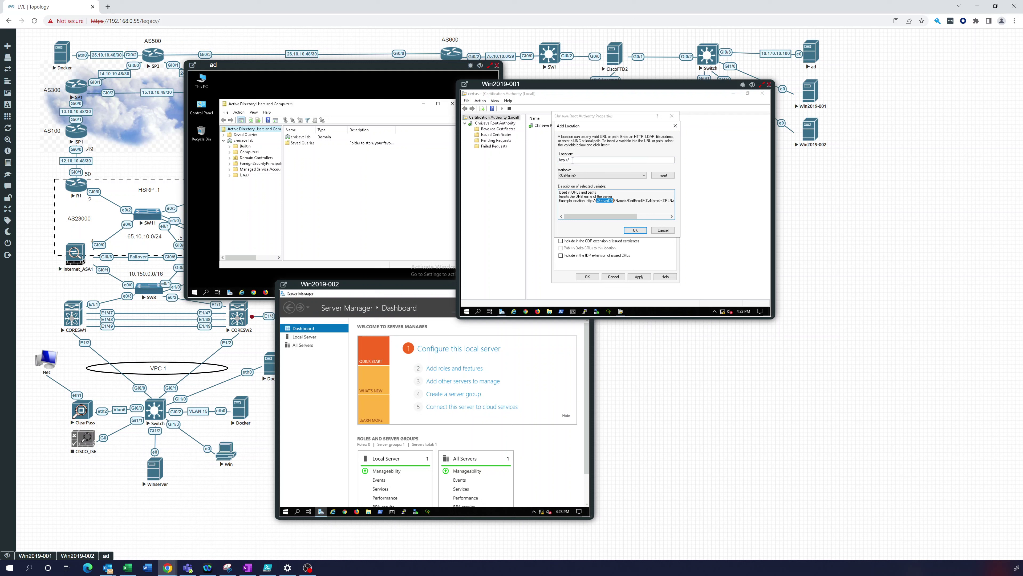
left_click(575, 160)
type("c")
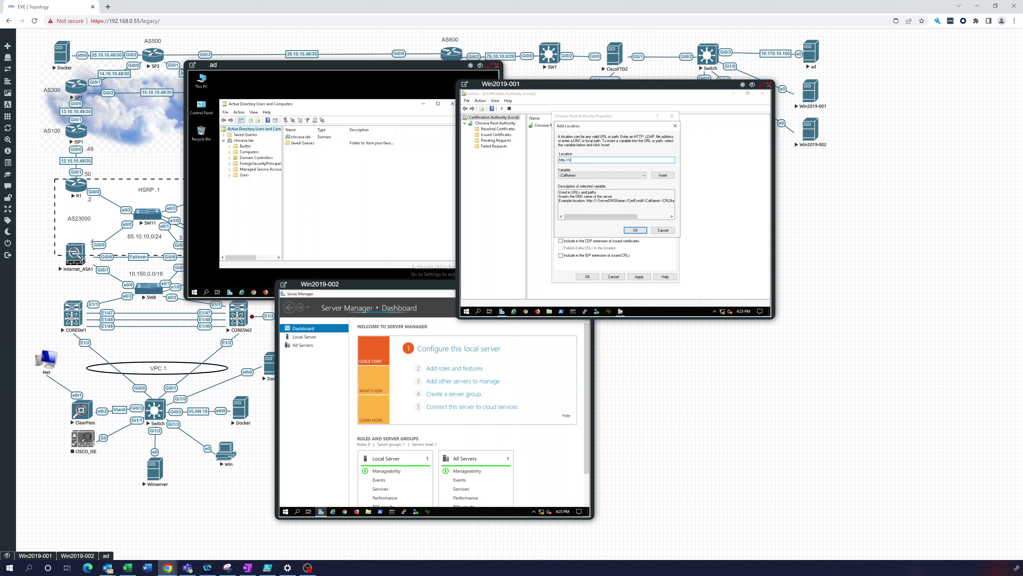
type("ert")
type("ificate")
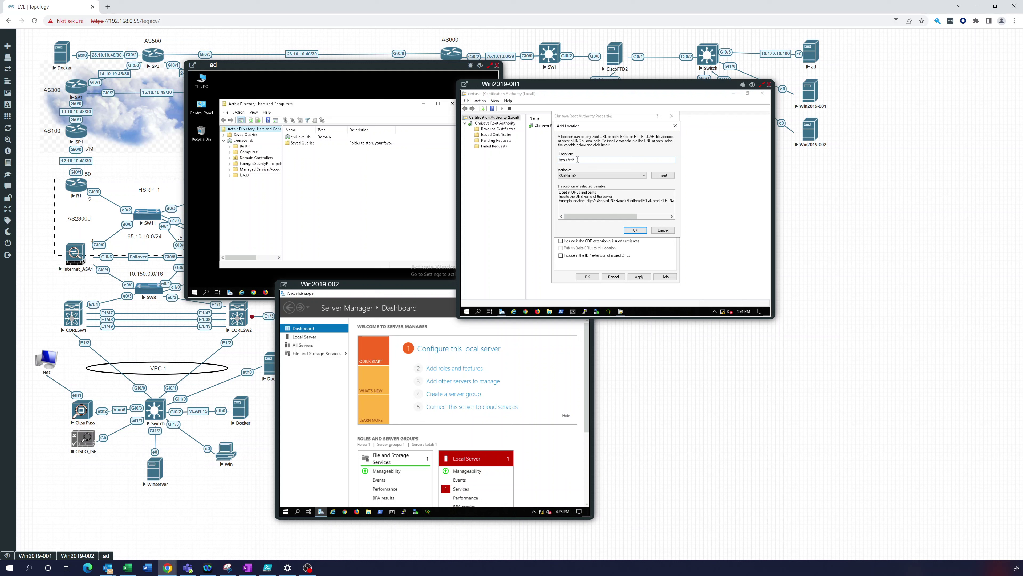
type("Cer")
left_click(562, 242)
left_click(637, 230)
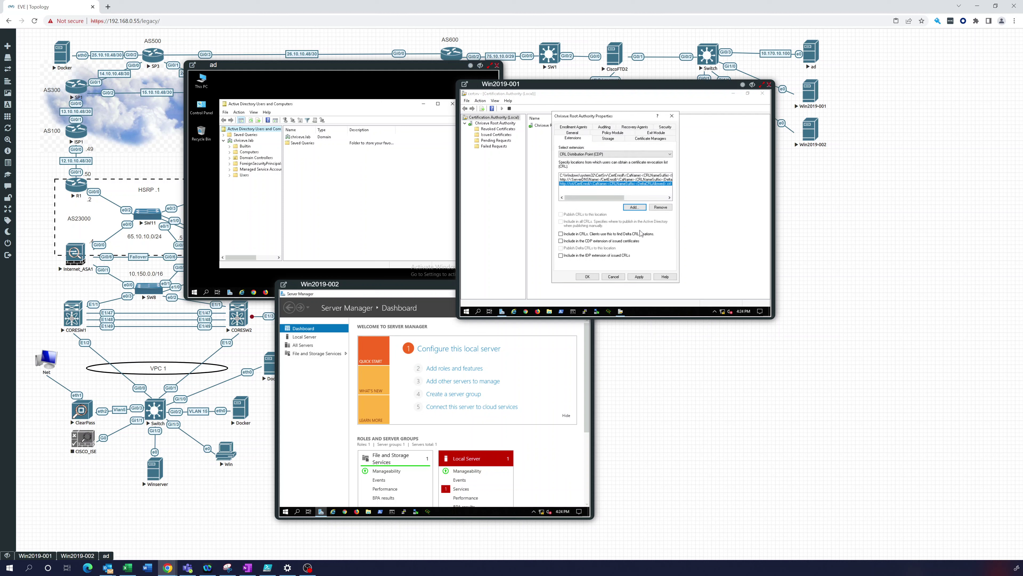
- Remove the HTTP location based on ServerDNSName from the CDP list
left_click(597, 179)
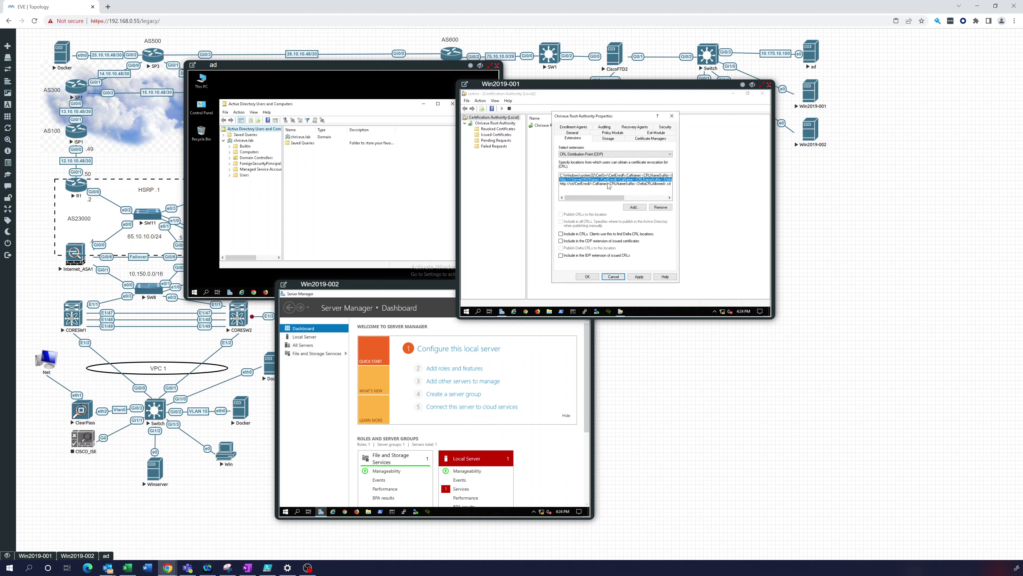
left_click(657, 208)
left_click(629, 221)
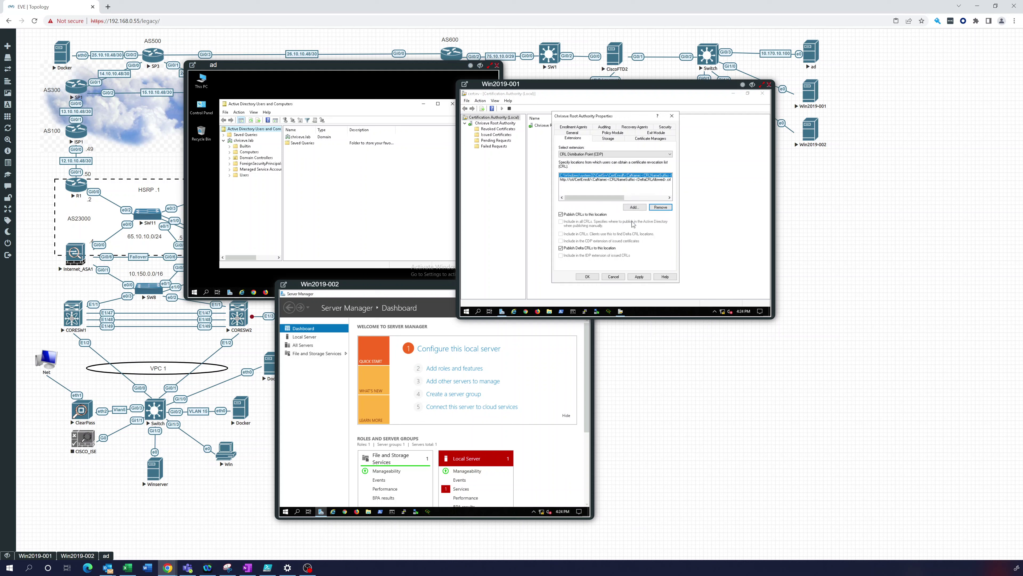
left_click(587, 180)
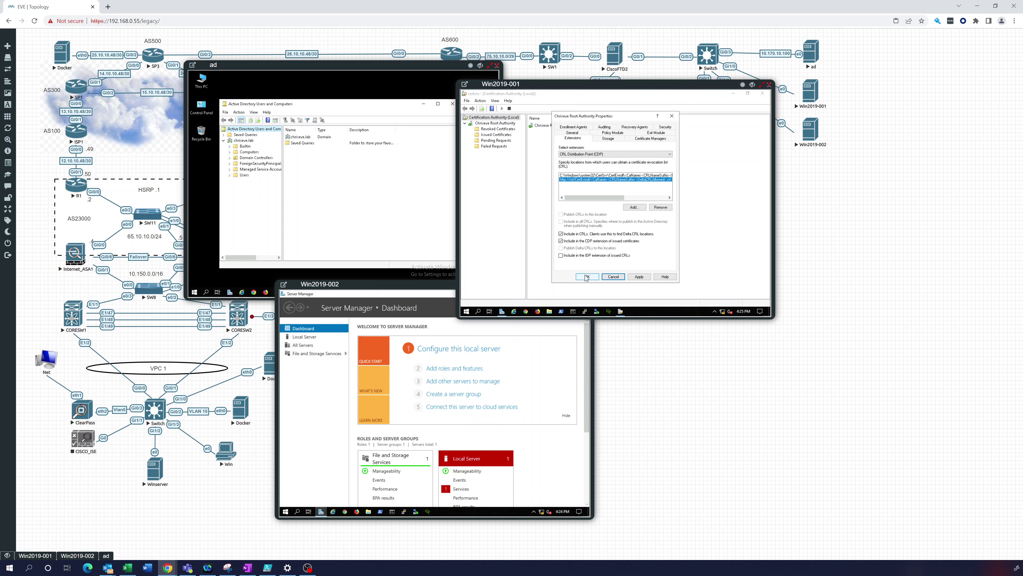
left_click(639, 278)
left_click(636, 226)
- Remove the file, HTTP and LDAP locations from the Authority Information Access (AIA) extension, keeping only the local C:\Windows path
left_click(670, 154)
left_click(604, 164)
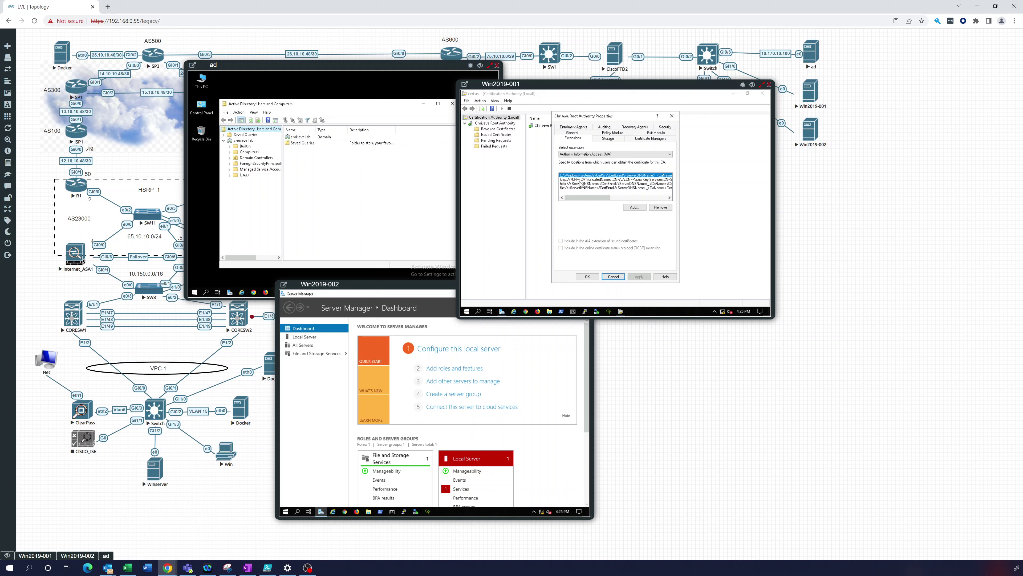
left_click(583, 189)
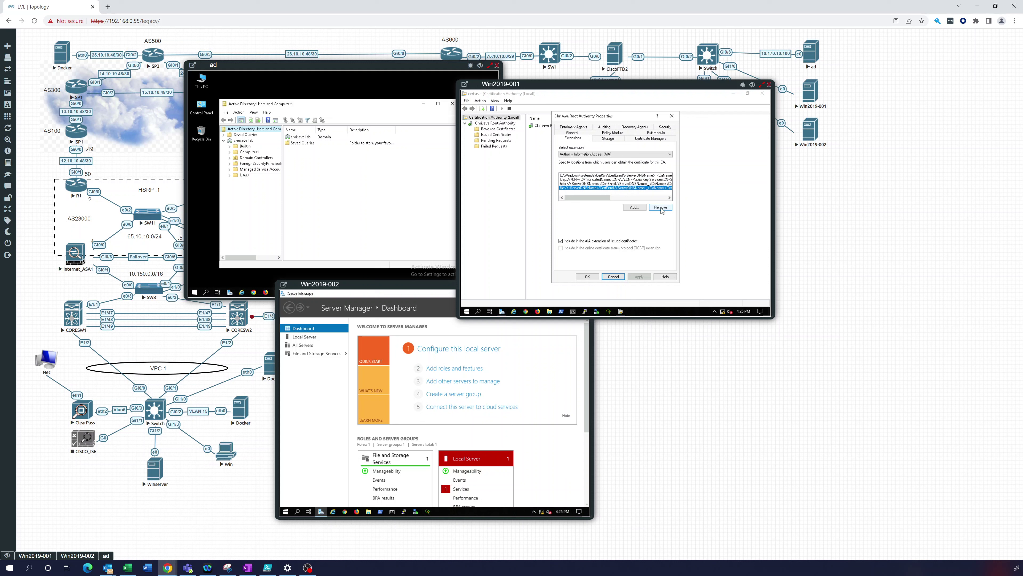
left_click(659, 207)
left_click(626, 221)
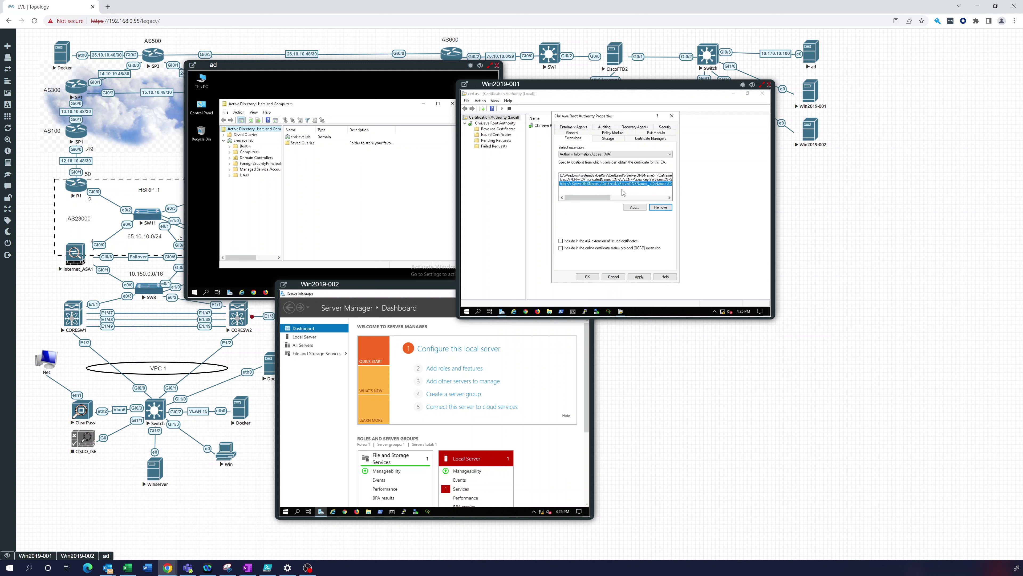
left_click(629, 188)
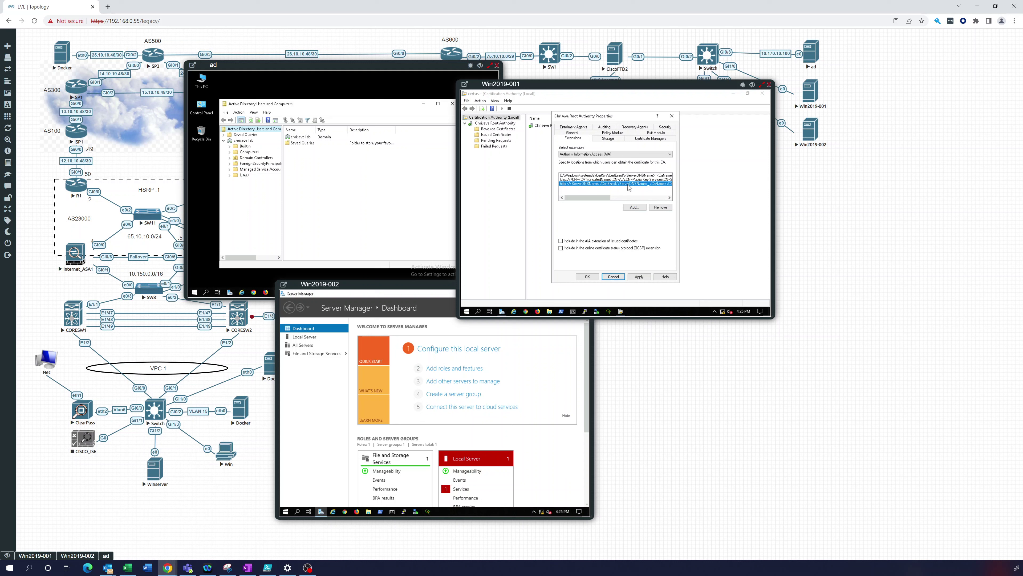
left_click(659, 207)
left_click(626, 221)
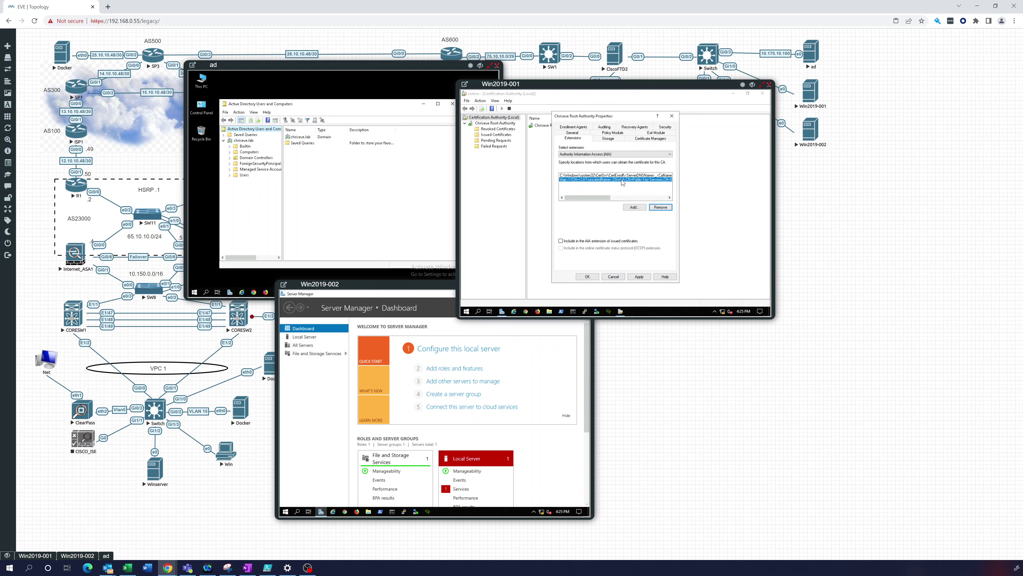
left_click(657, 208)
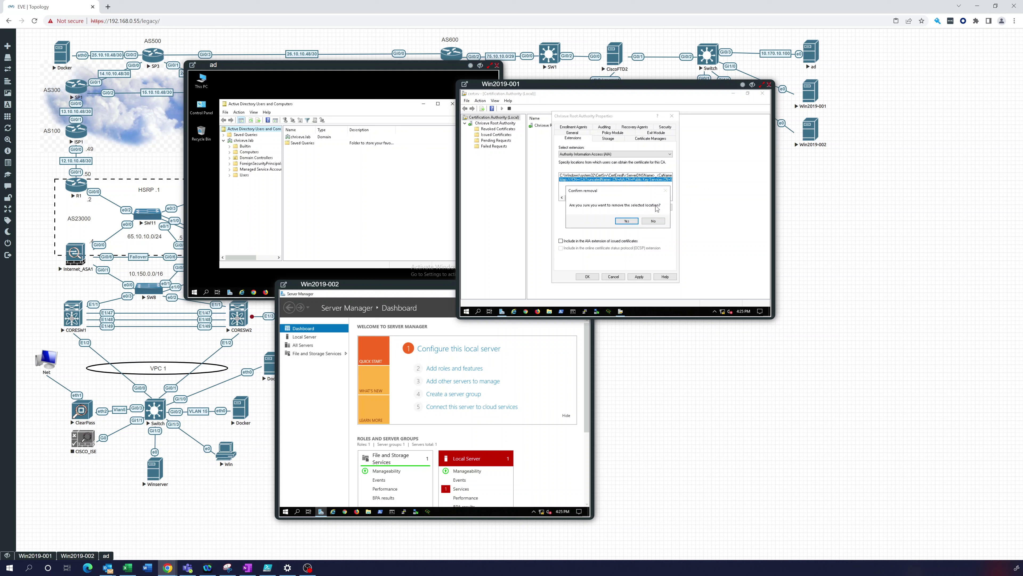
left_click(629, 222)
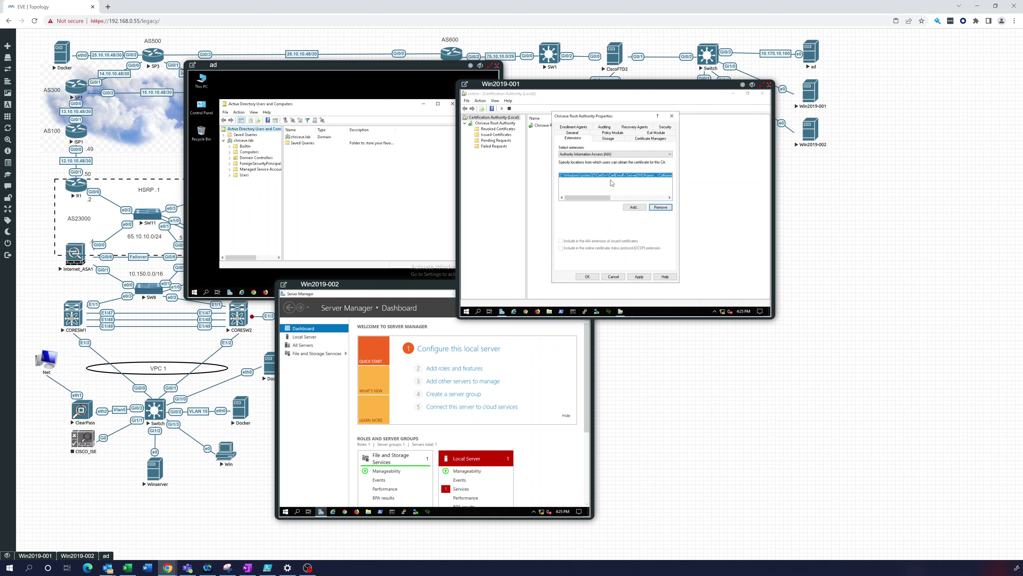
left_click(634, 207)
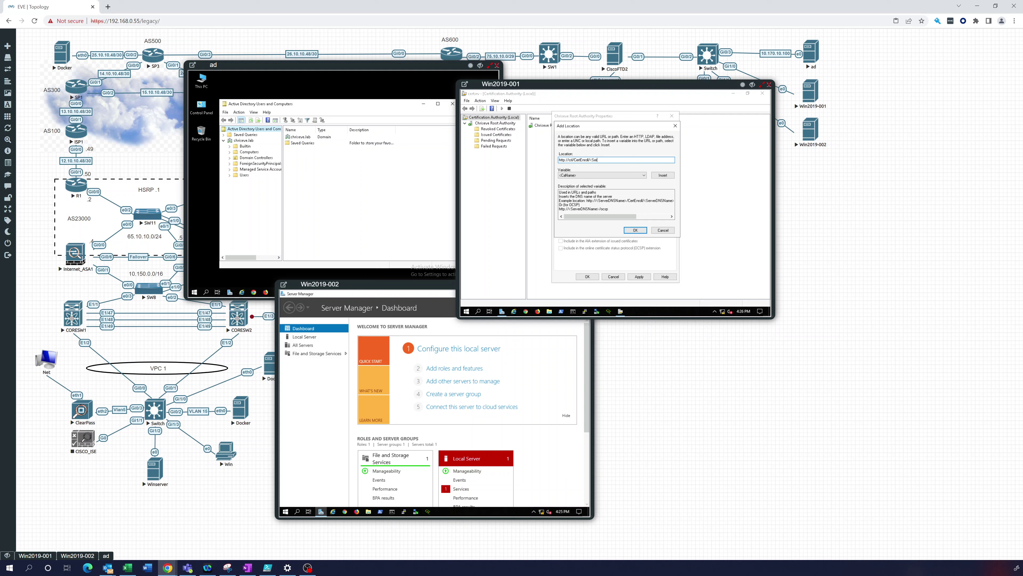
type("D")
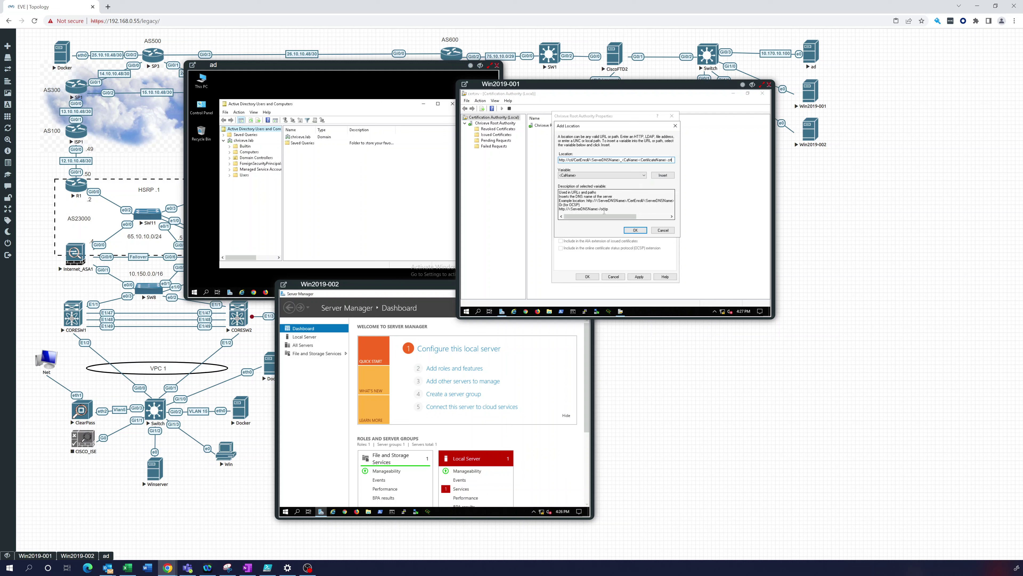
left_click(630, 230)
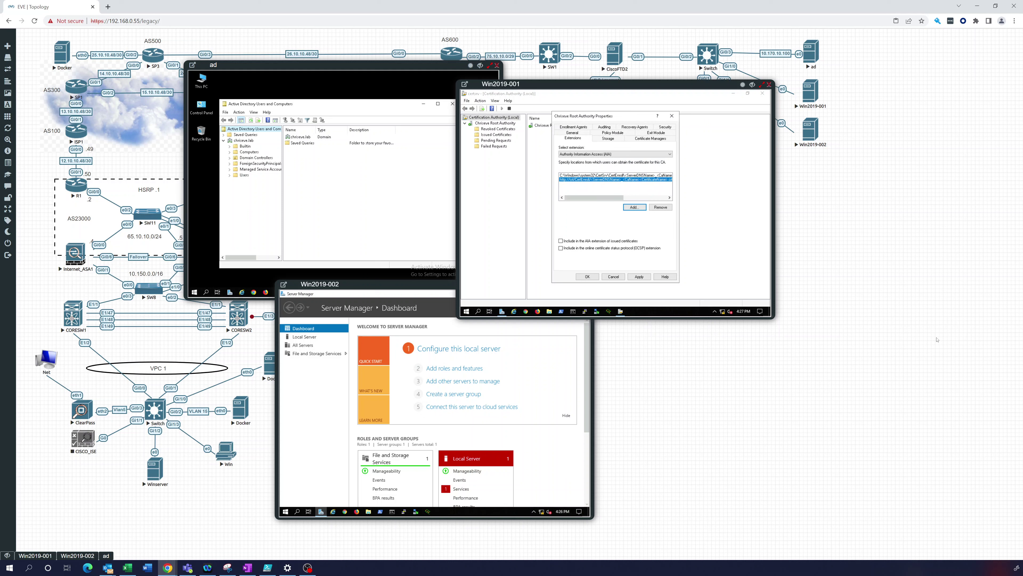
left_click(561, 241)
left_click(591, 277)
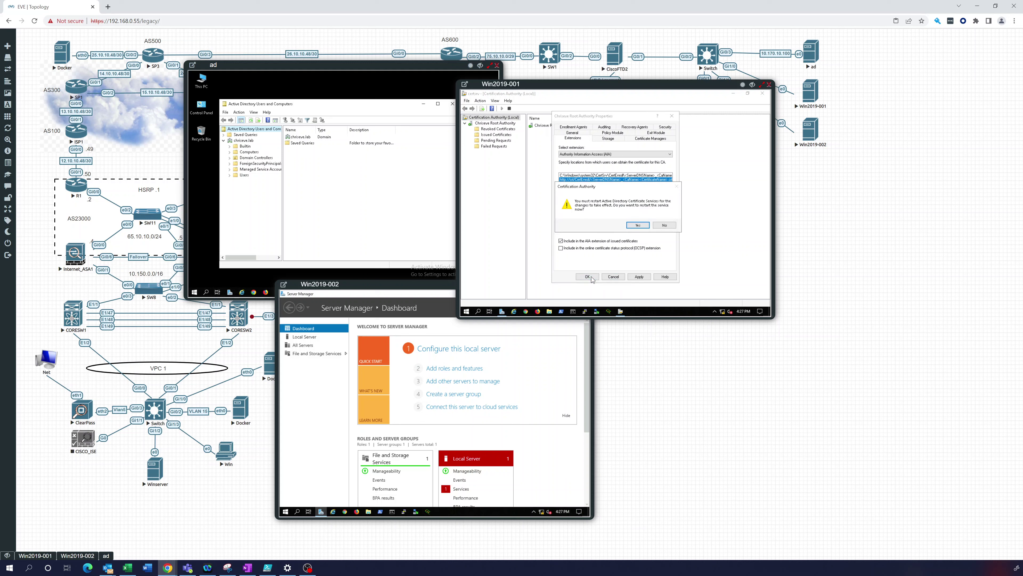
left_click(633, 225)
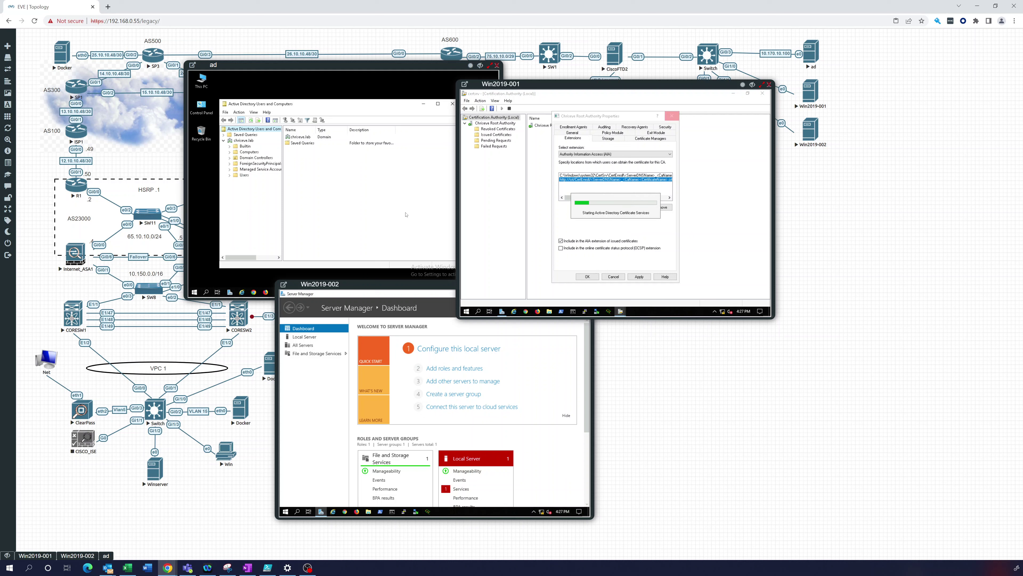
- Open DNS Manager on the ad server and display the chriseve.lab forward lookup zone
left_click(196, 293)
left_click(195, 292)
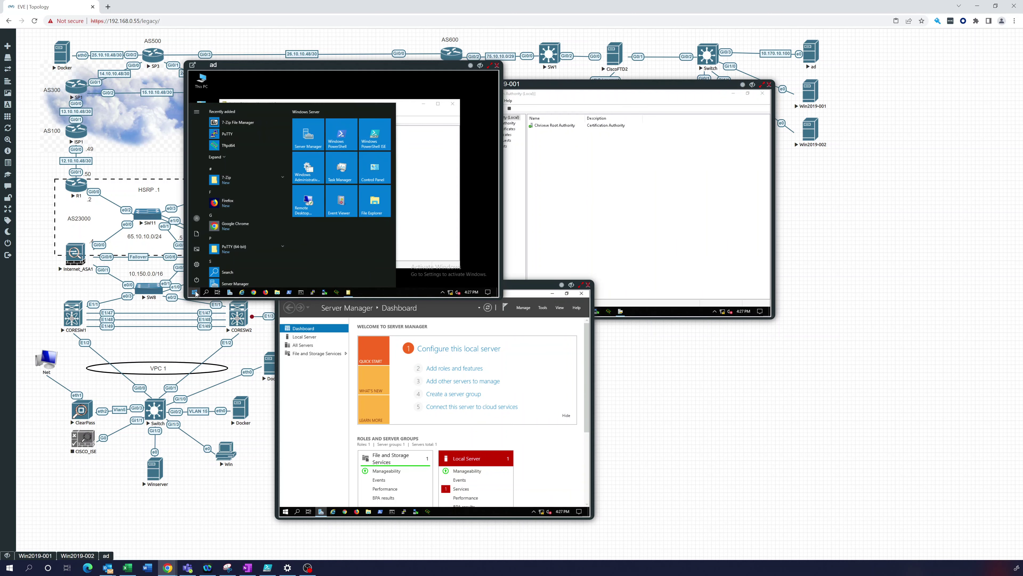
type("dns")
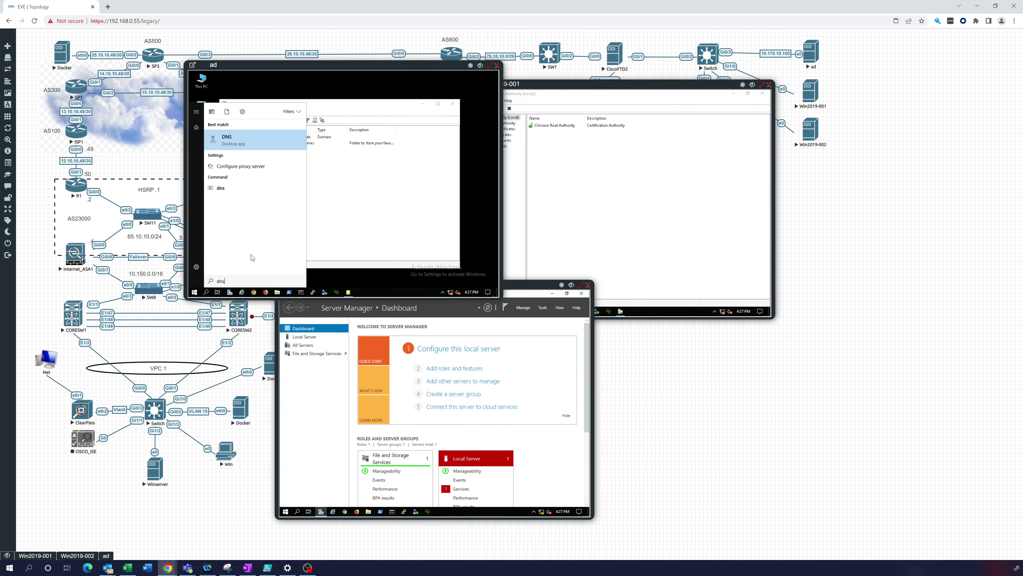
key("Return")
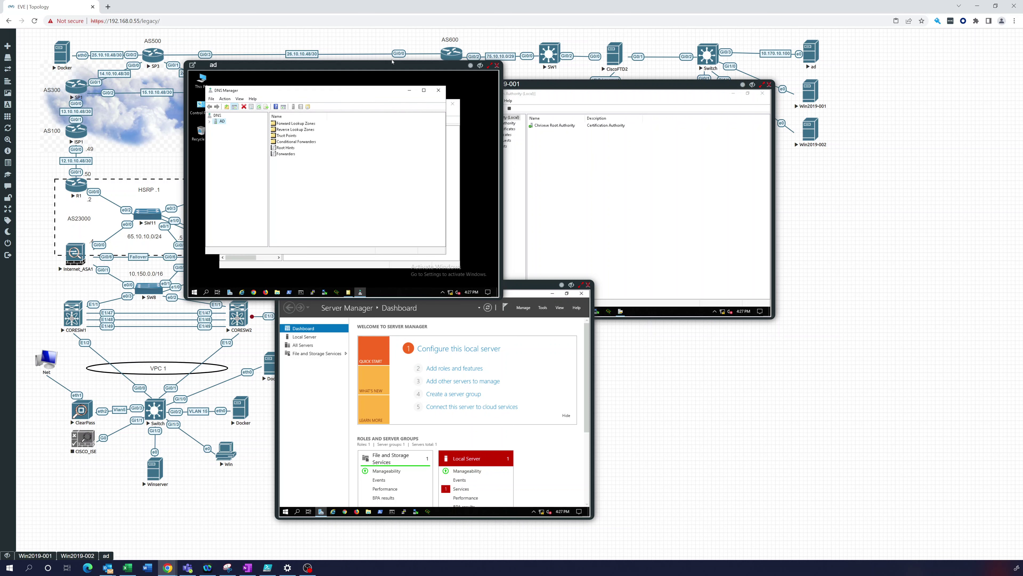
left_click(209, 121)
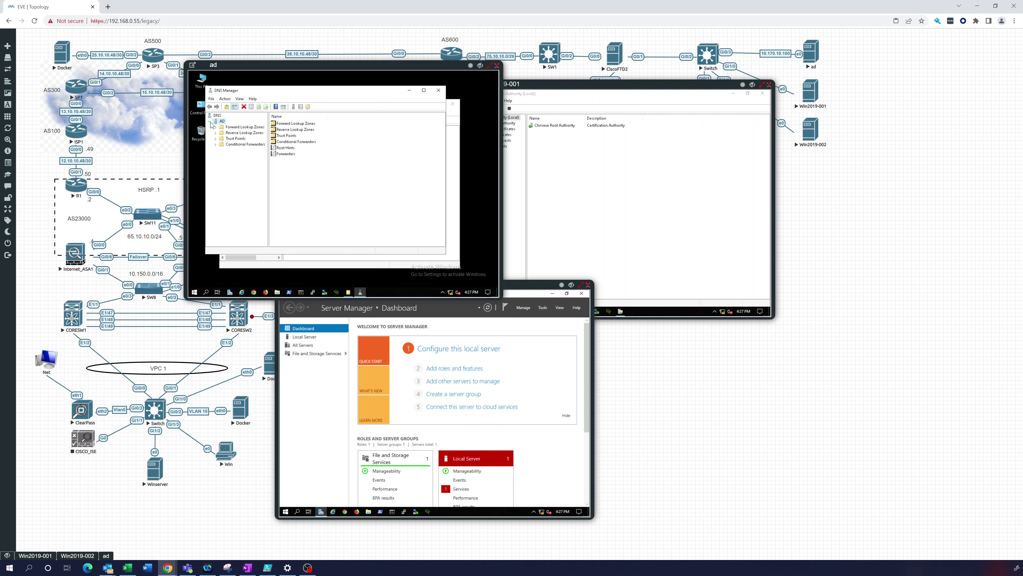
left_click(235, 128)
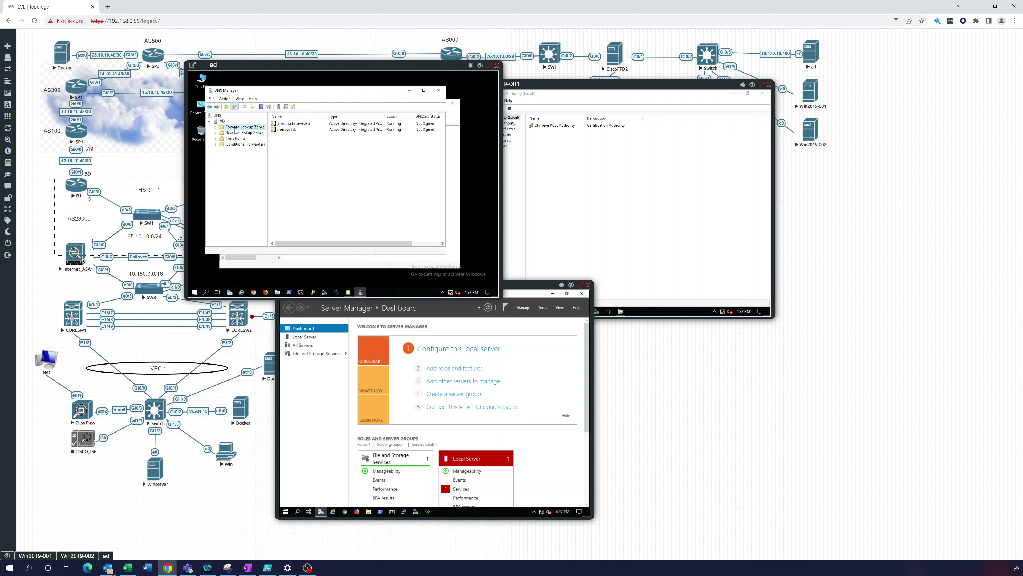
left_click(235, 128)
left_click(241, 139)
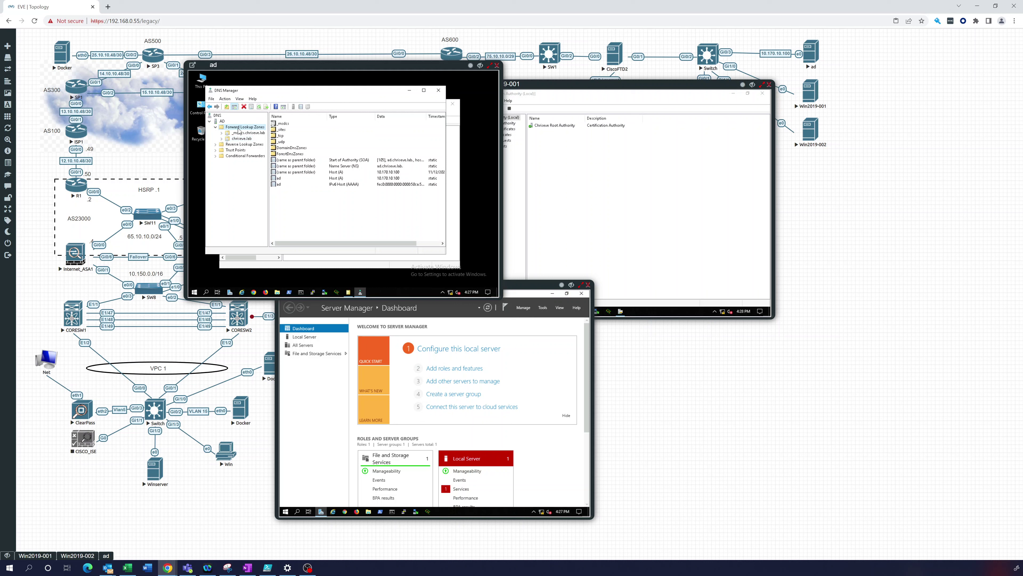
right_click(236, 138)
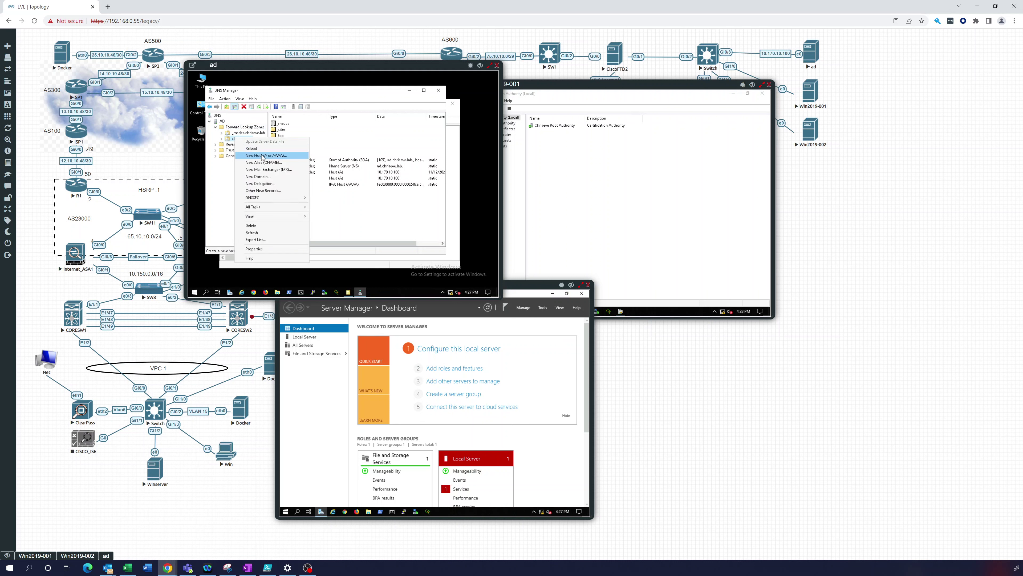
left_click(263, 155)
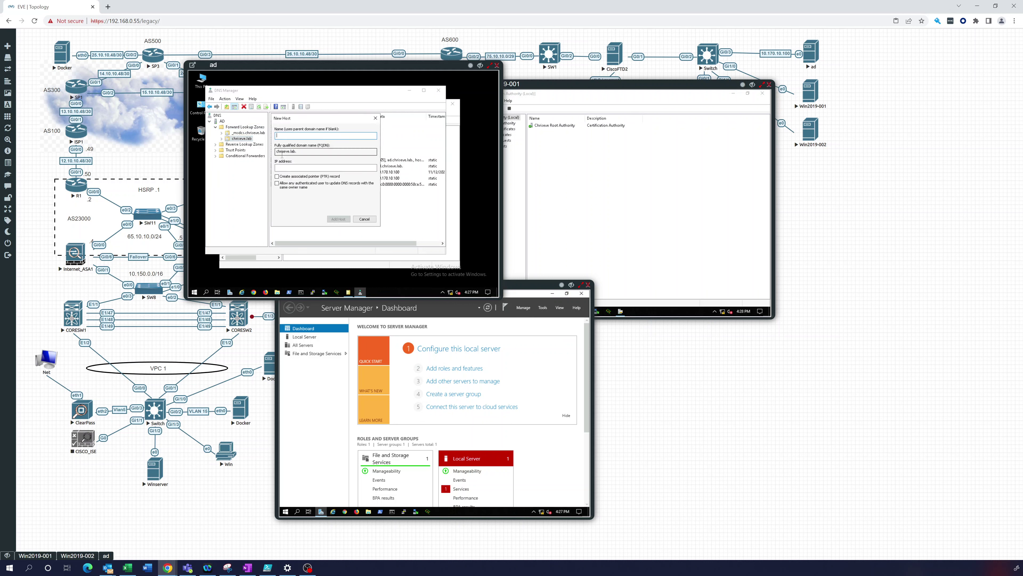
key("Escape")
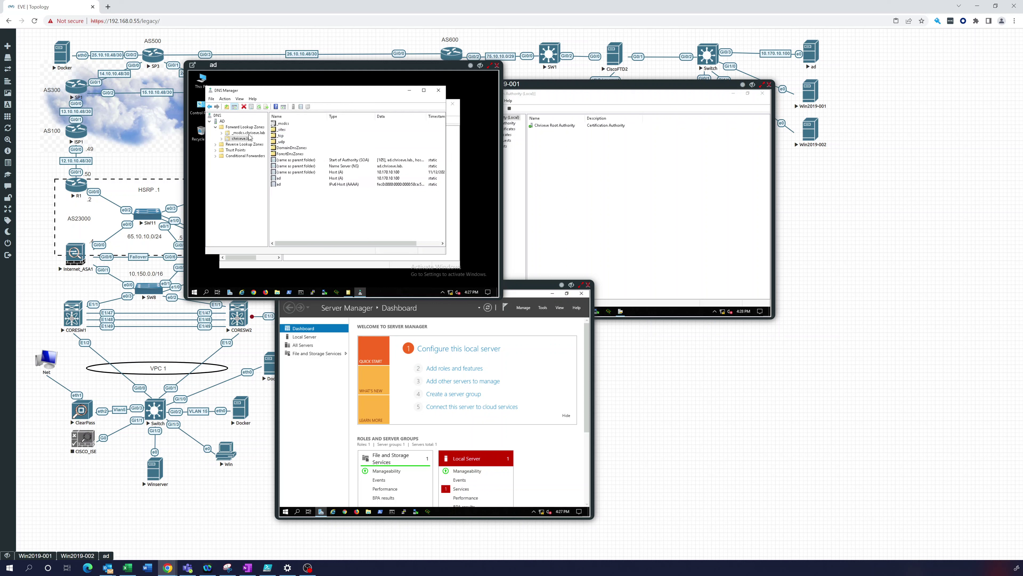
- Create a CNAME alias crl in the chriseve.lab zone targeting ca-sub.chriseve.lab, checking Win2019-002's computer name in its local server properties
right_click(244, 138)
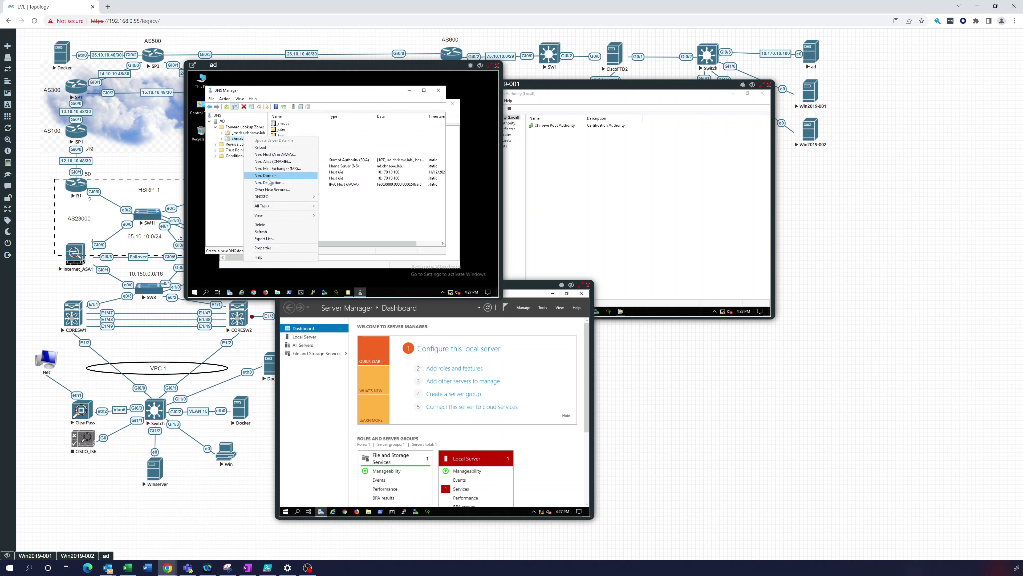
left_click(277, 162)
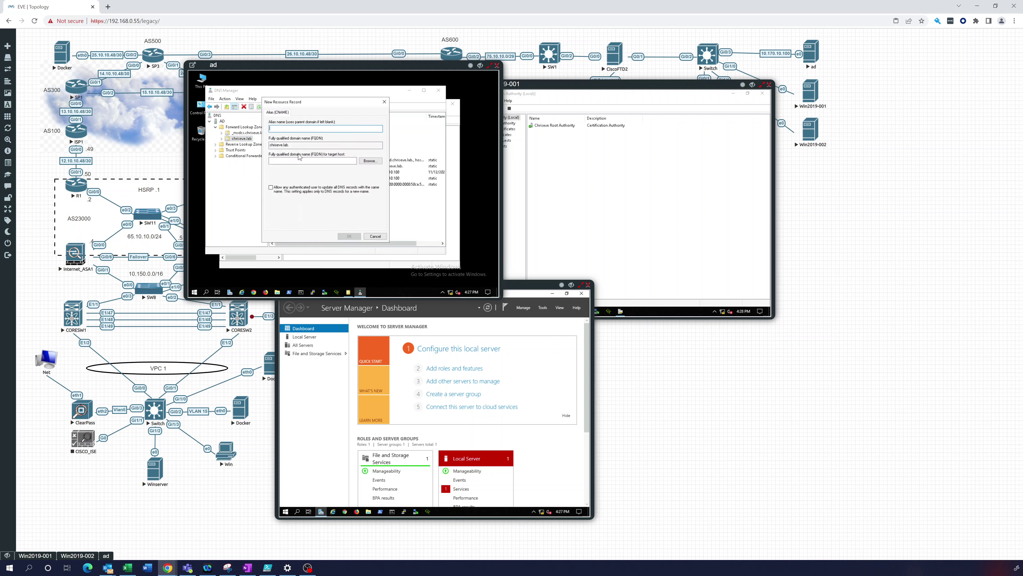
type("crl")
key("Tab")
key("Tab")
left_click_drag(338, 65, 256, 46)
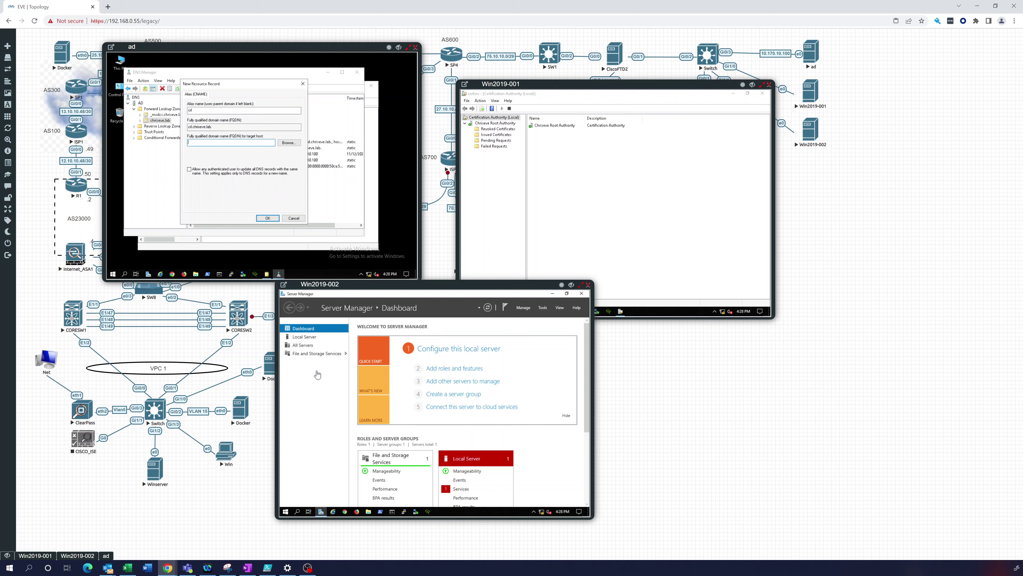
left_click(298, 337)
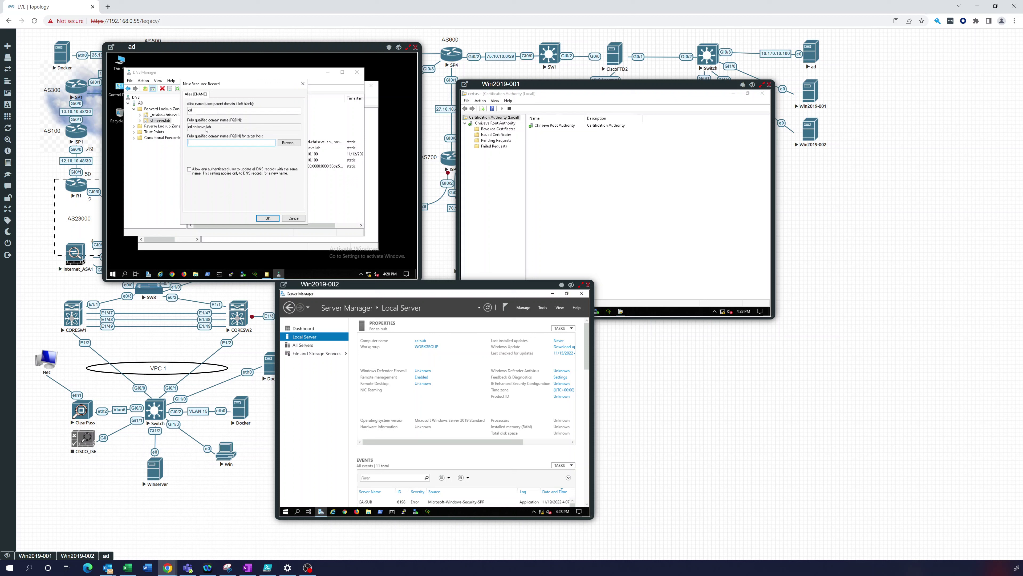
type("ca-sub.chriseve.lab")
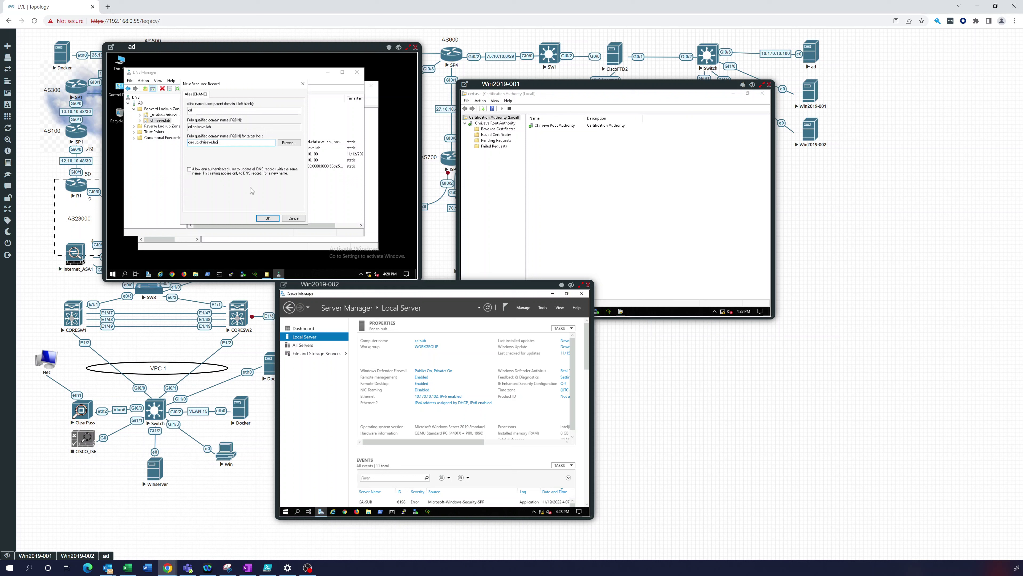
left_click(272, 219)
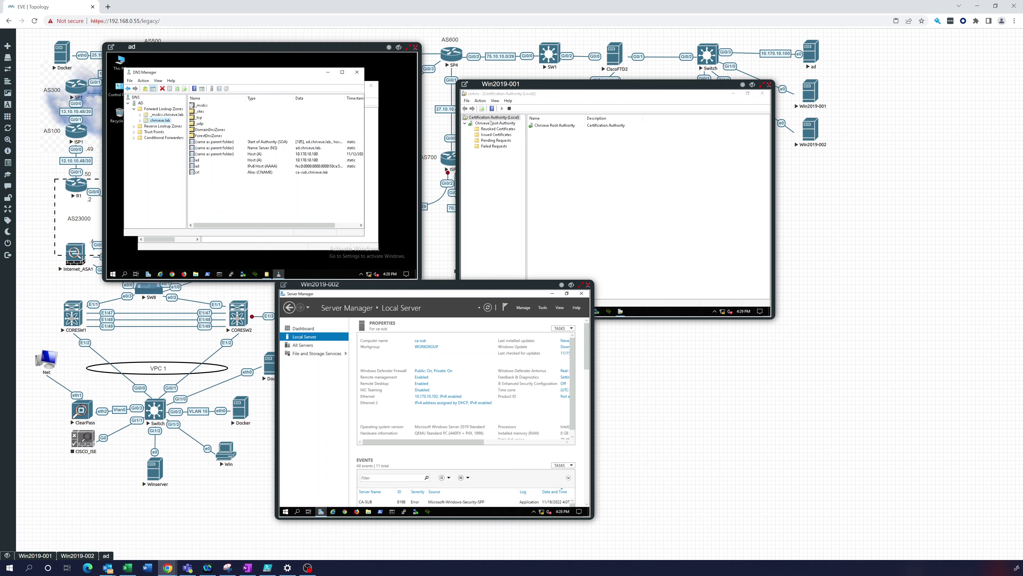
right_click(489, 121)
key("Escape")
right_click(487, 123)
key("Escape")
left_click(480, 126)
left_click(484, 125)
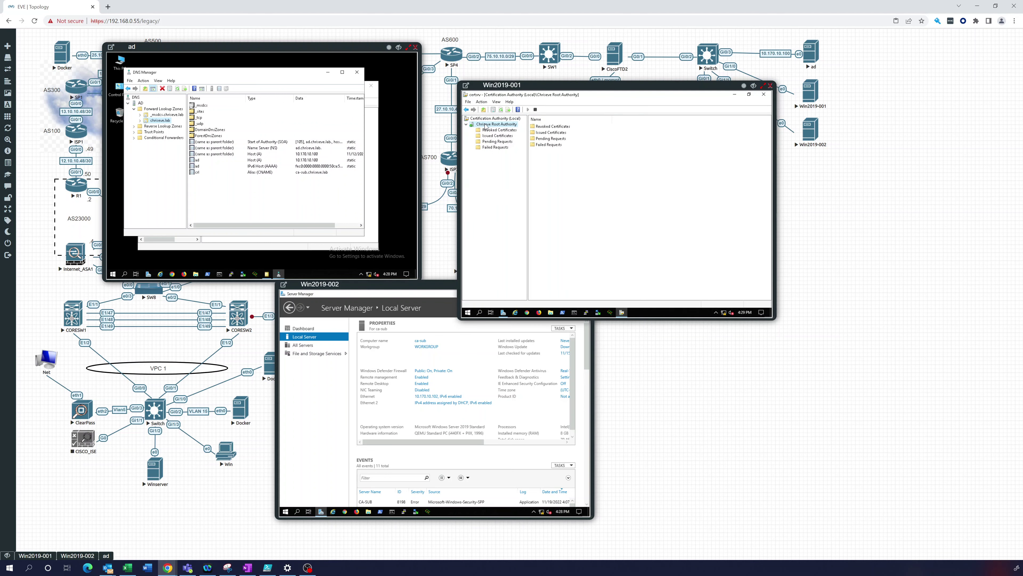
right_click(486, 125)
left_click(503, 165)
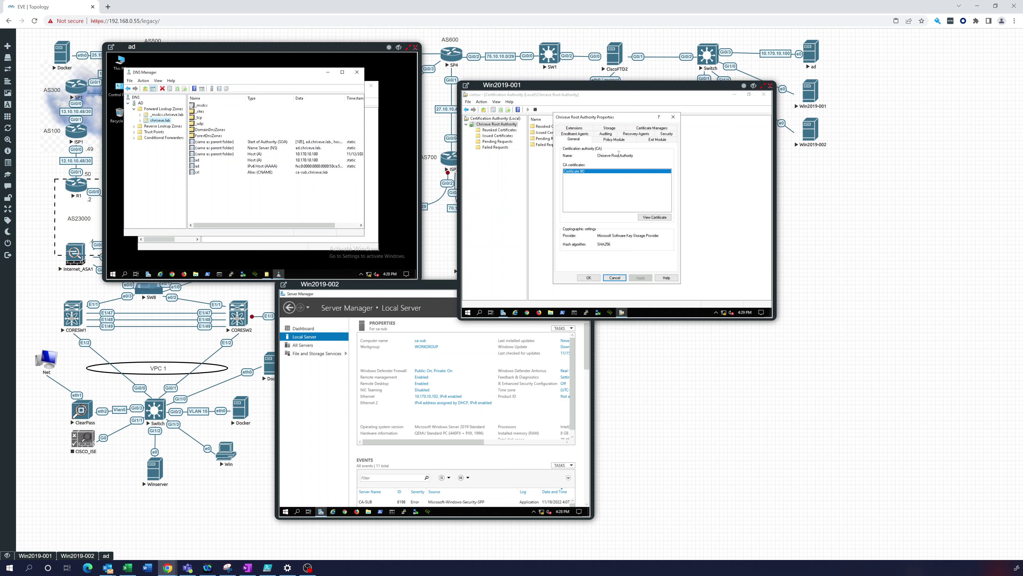
left_click(573, 128)
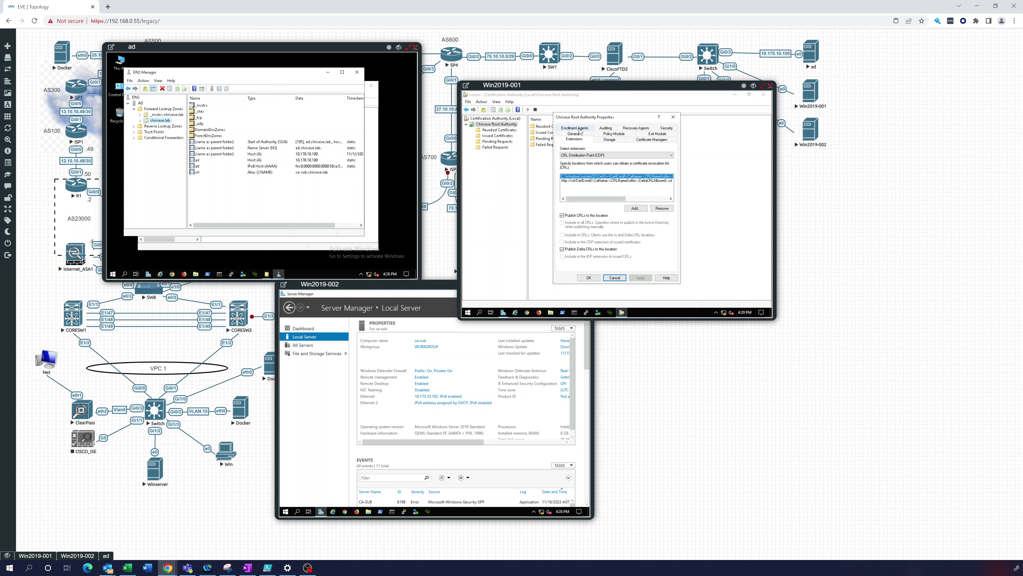
left_click(581, 182)
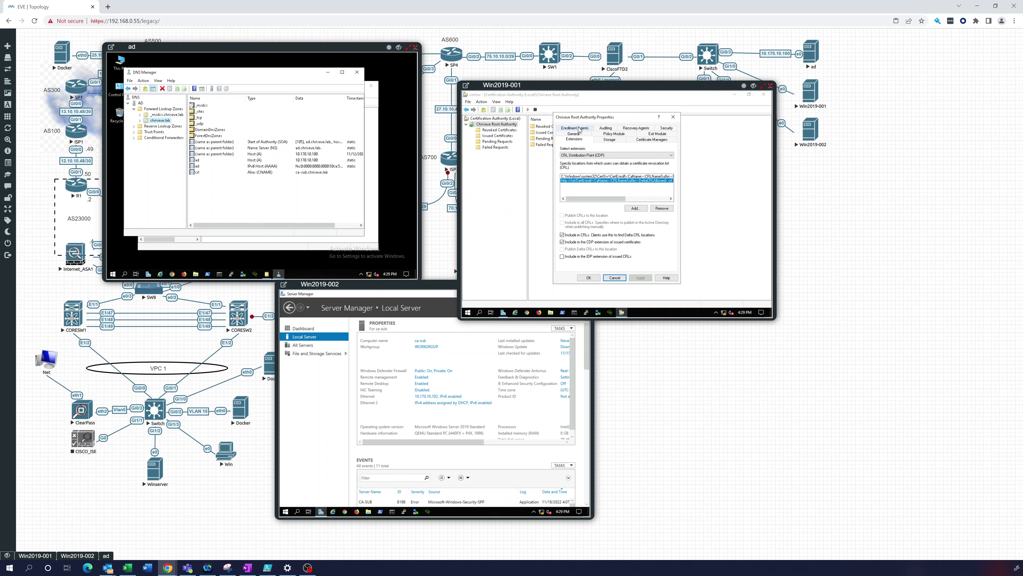
left_click(579, 155)
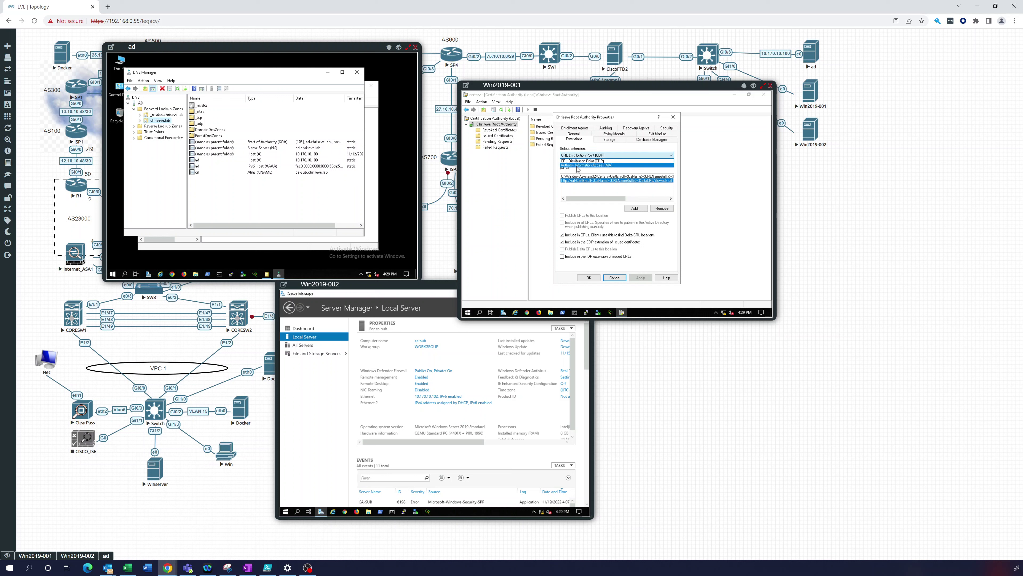
left_click(577, 165)
left_click(576, 182)
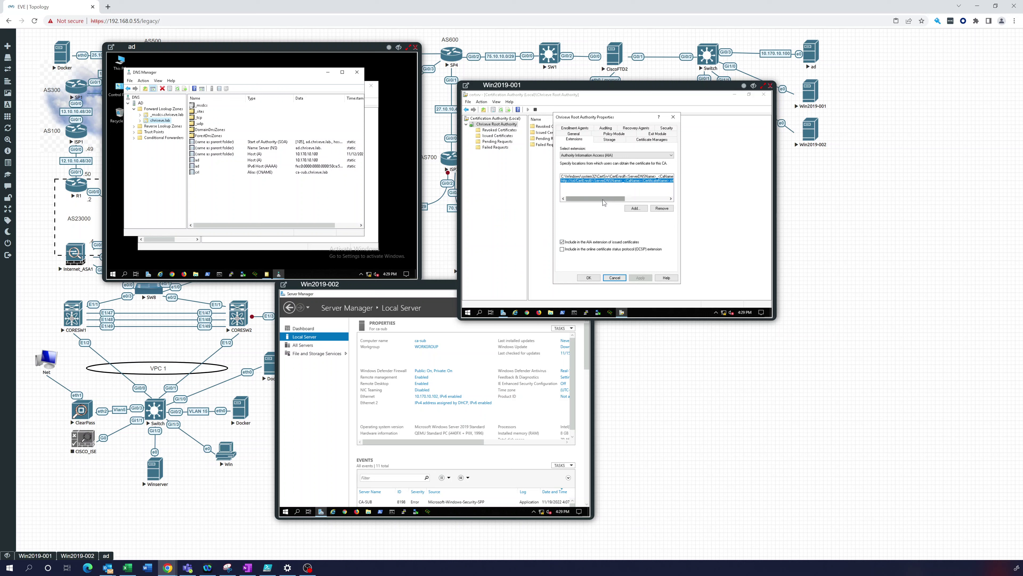
left_click_drag(604, 203, 612, 203)
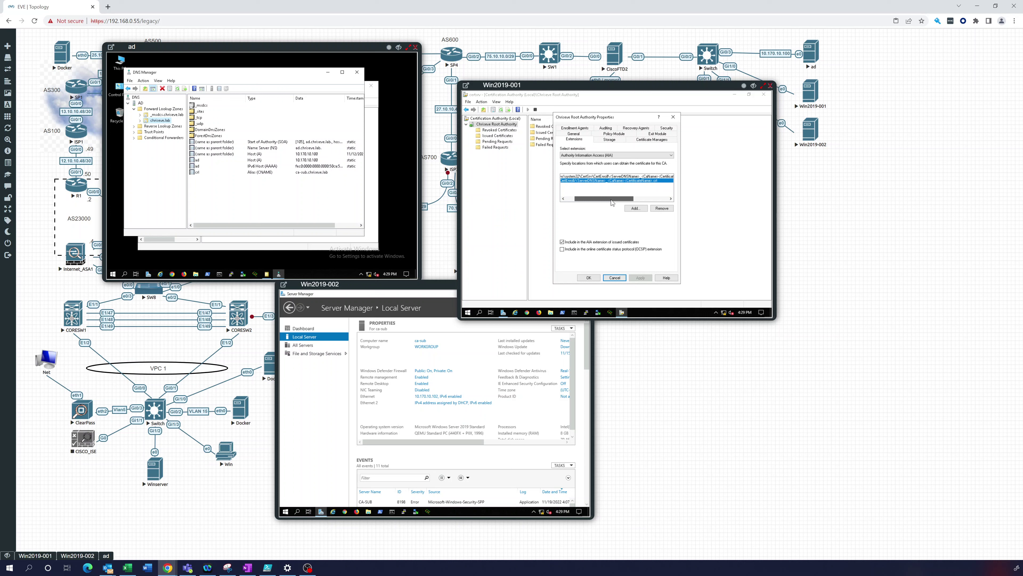
left_click_drag(611, 202, 589, 207)
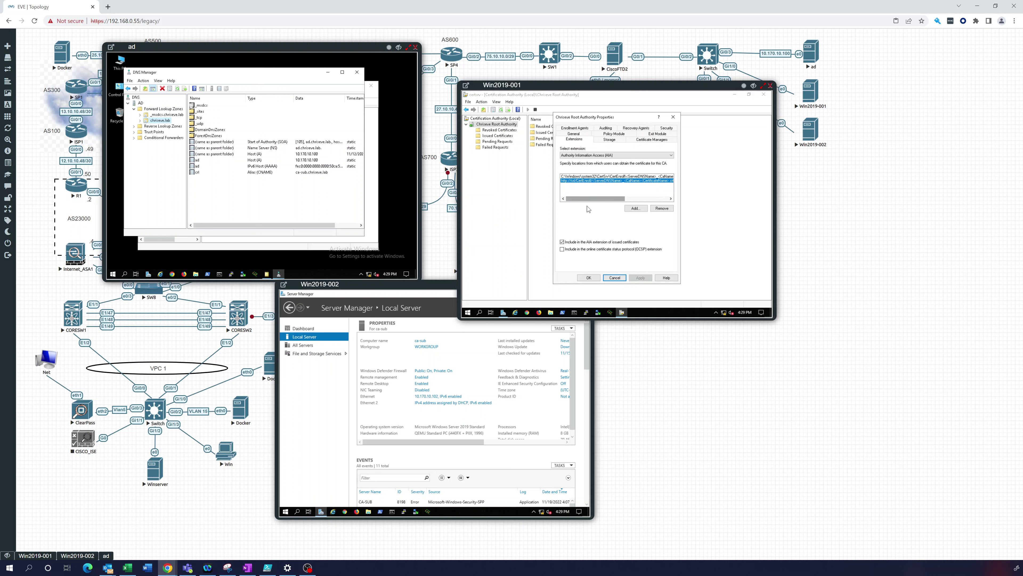
left_click(589, 277)
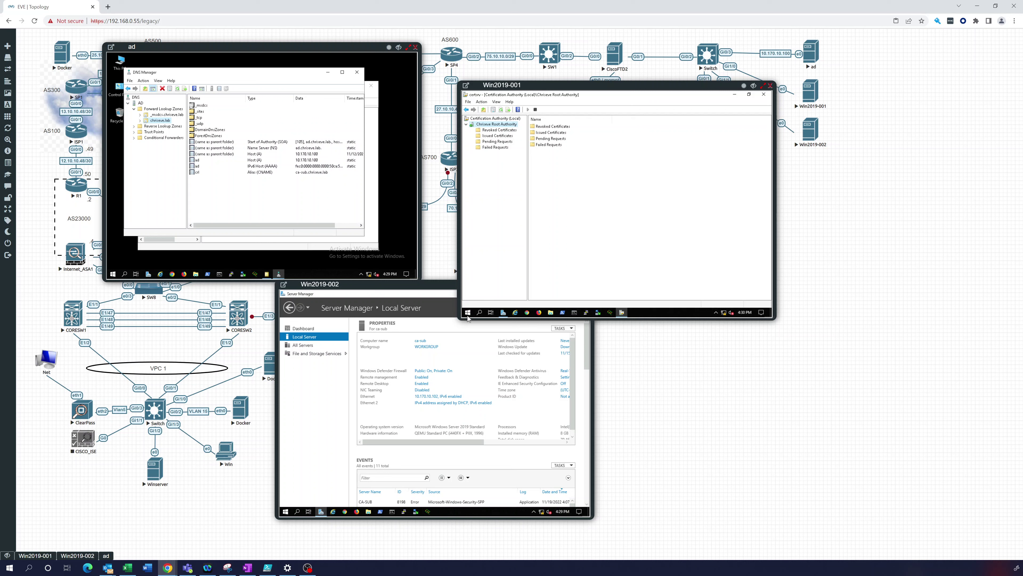
- Switch to Server Manager on Win2019-001 and display the local server properties to check its computer name and workgroup
left_click(504, 313)
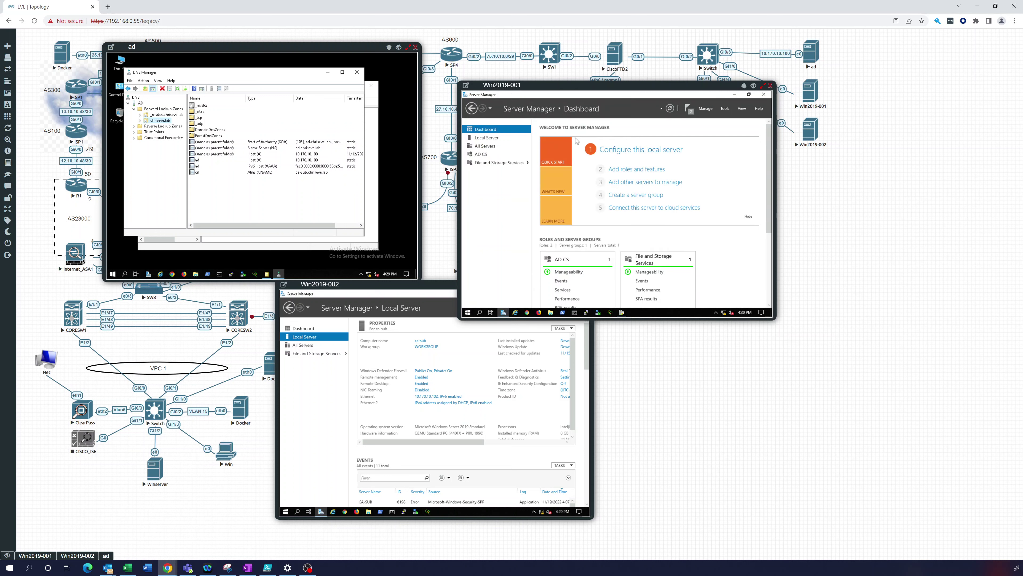
left_click(485, 139)
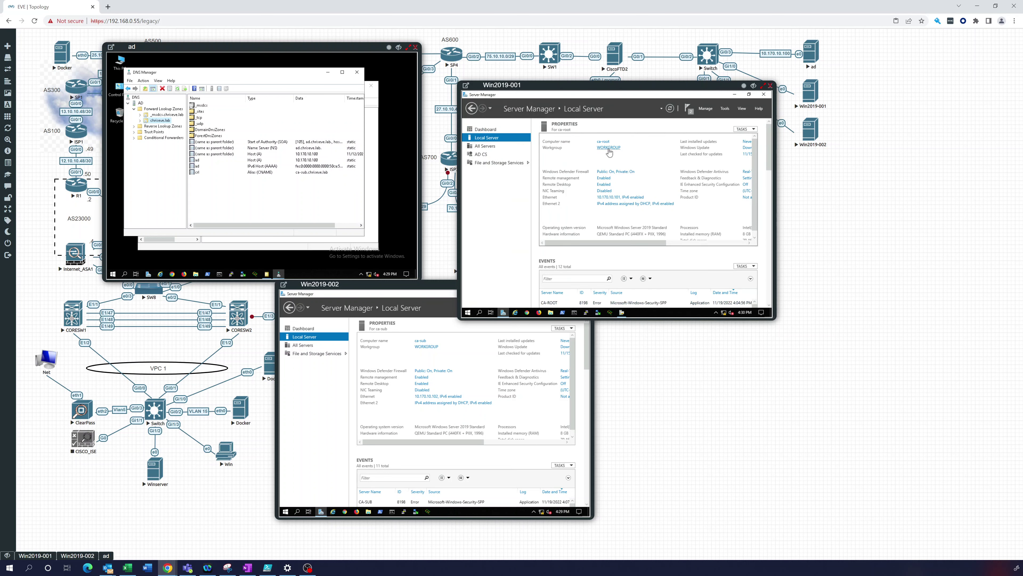